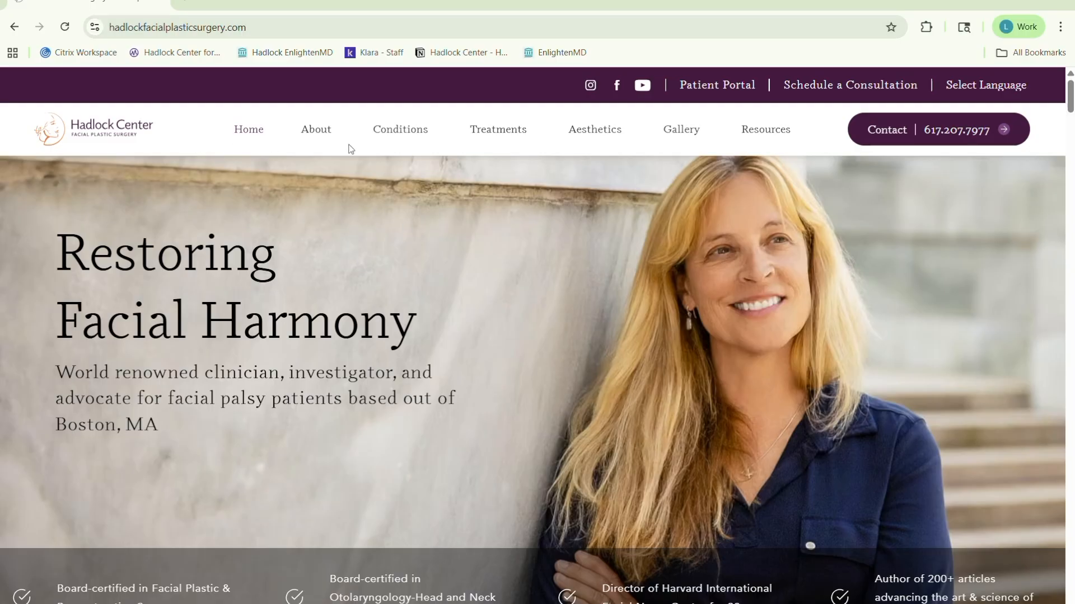
# Open the Emotrics Download resource and download the Emotrics folder from Google Drive.
pyautogui.moveTo(773, 137)
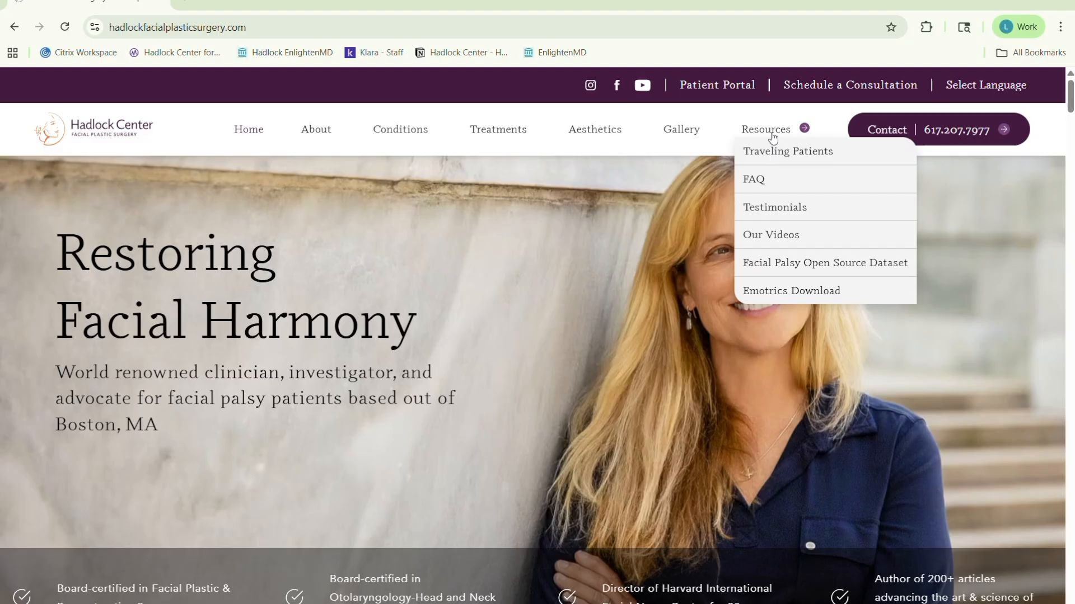
pyautogui.click(791, 291)
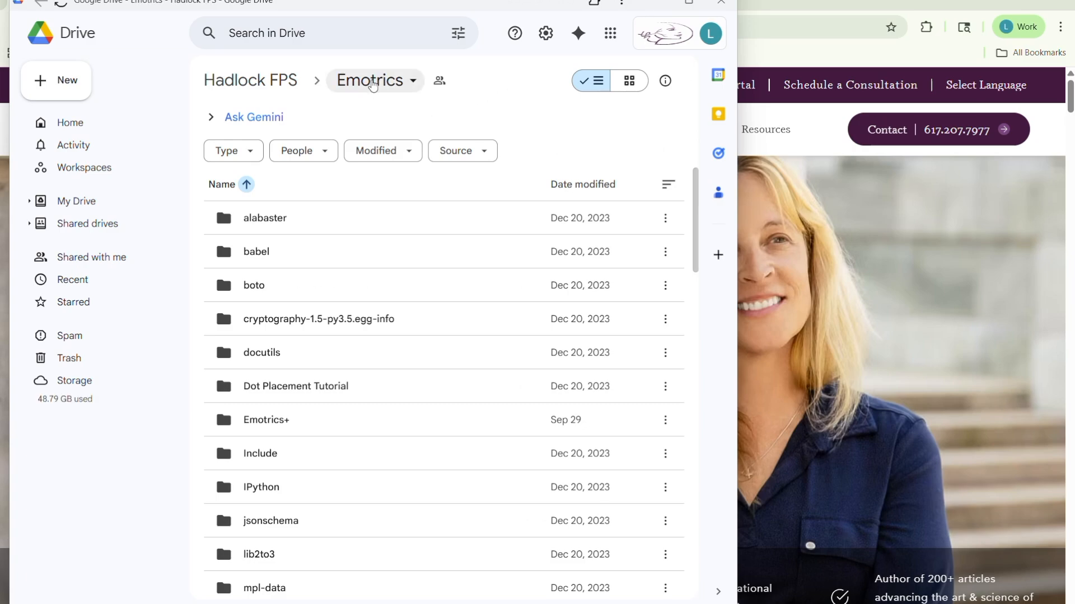
pyautogui.click(372, 83)
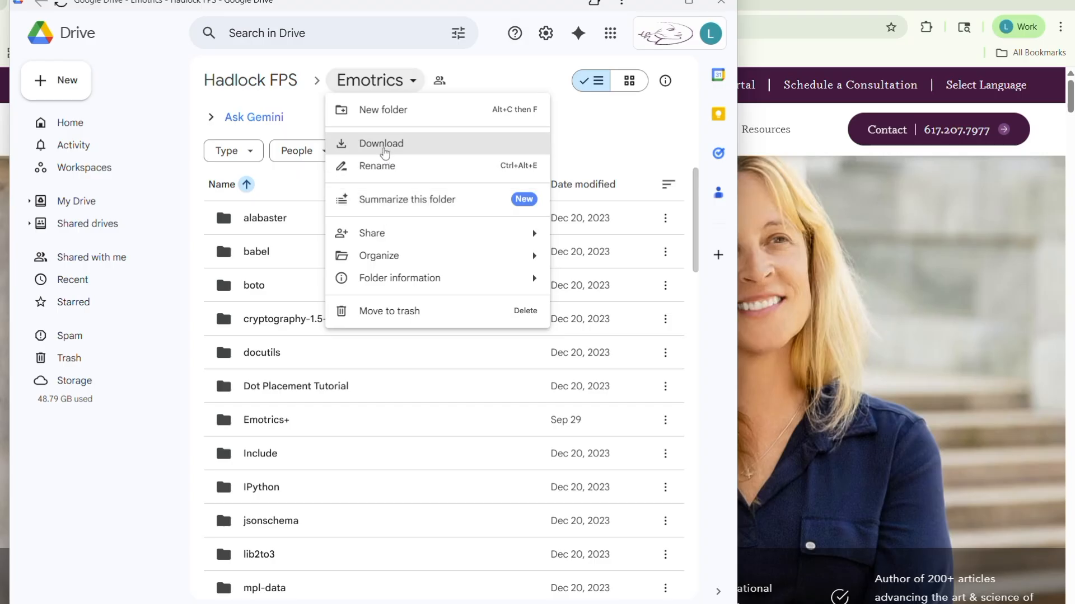
pyautogui.click(384, 145)
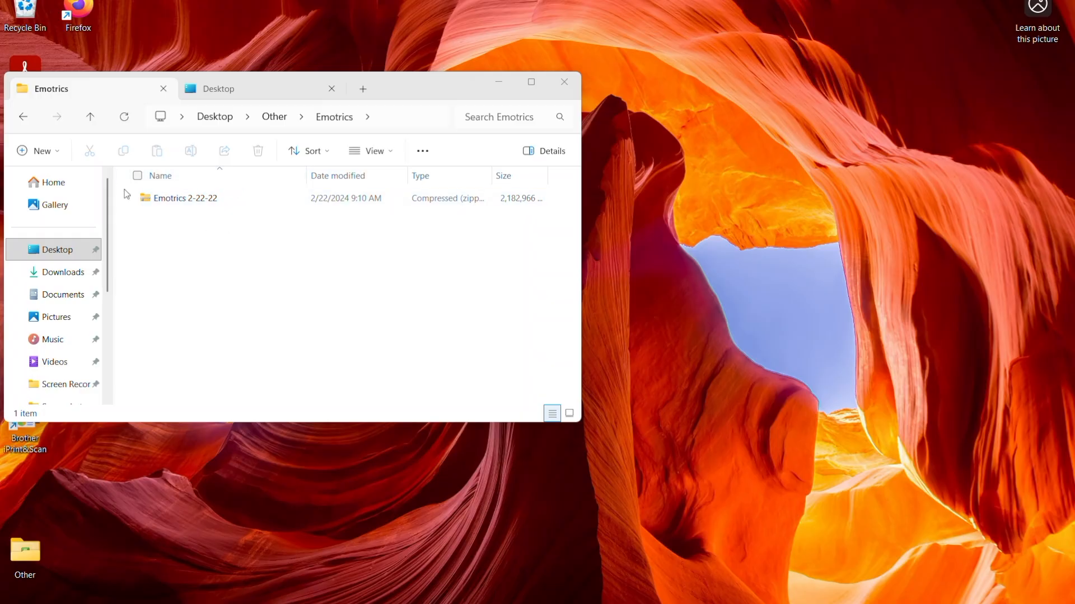
# Extract the Emotrics 2-22-22 archive and open the extracted Emotrics+ folder, scrolling through its files.
pyautogui.click(197, 200)
pyautogui.rightClick(196, 197)
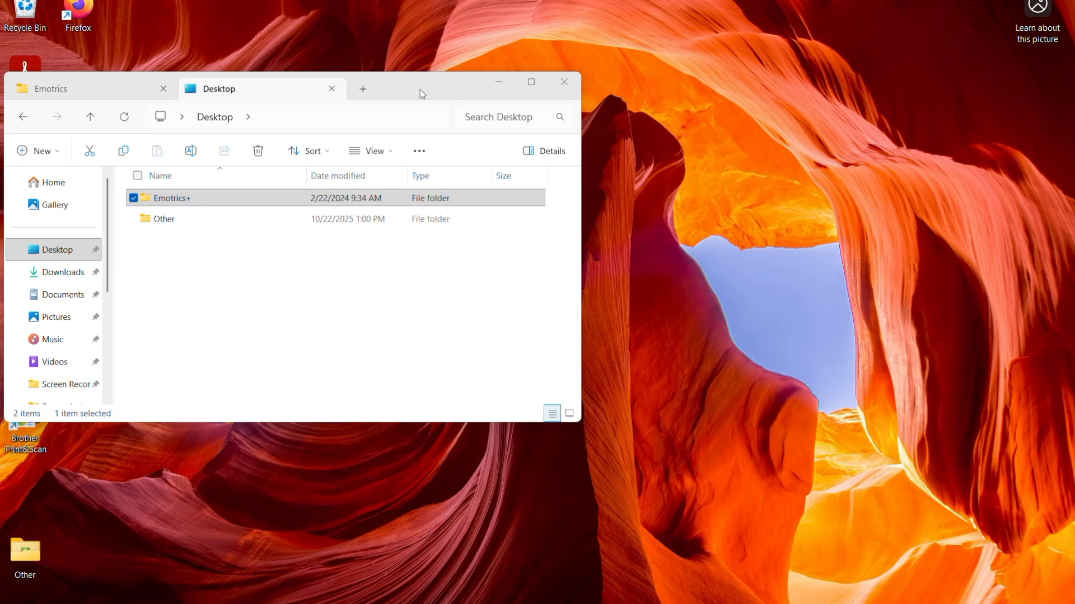
pyautogui.doubleClick(234, 200)
pyautogui.scroll(-3, 241, 224)
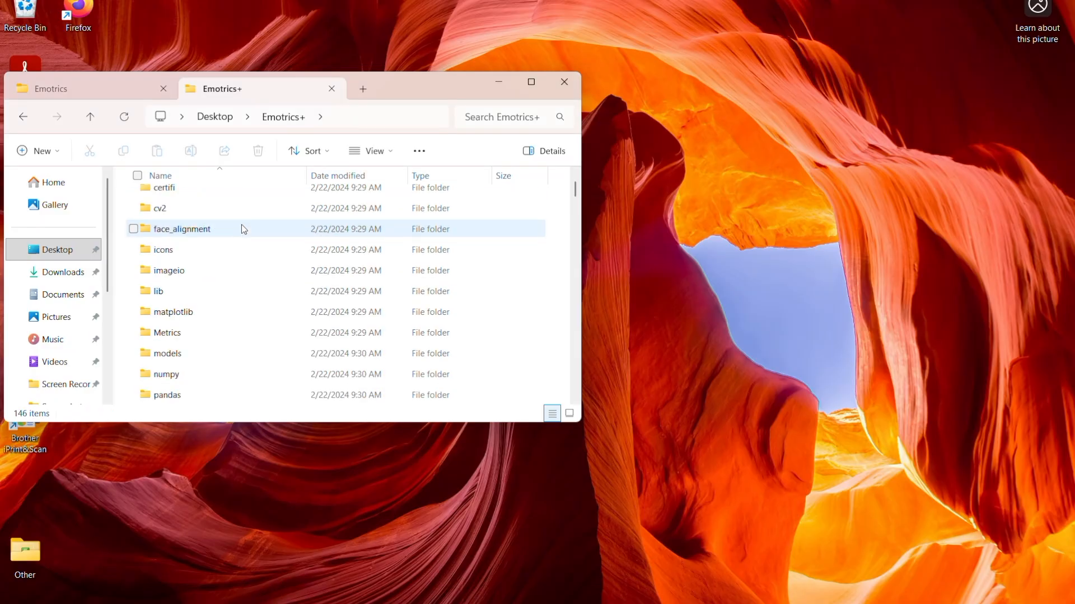
pyautogui.scroll(-10, 243, 229)
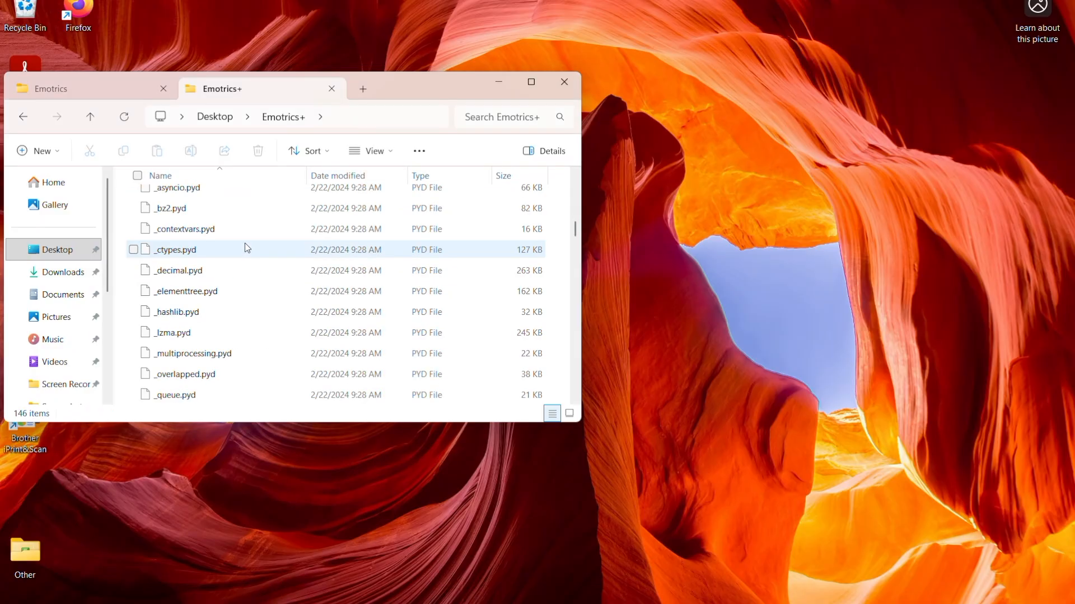
pyautogui.scroll(-3, 248, 250)
pyautogui.scroll(-7, 248, 250)
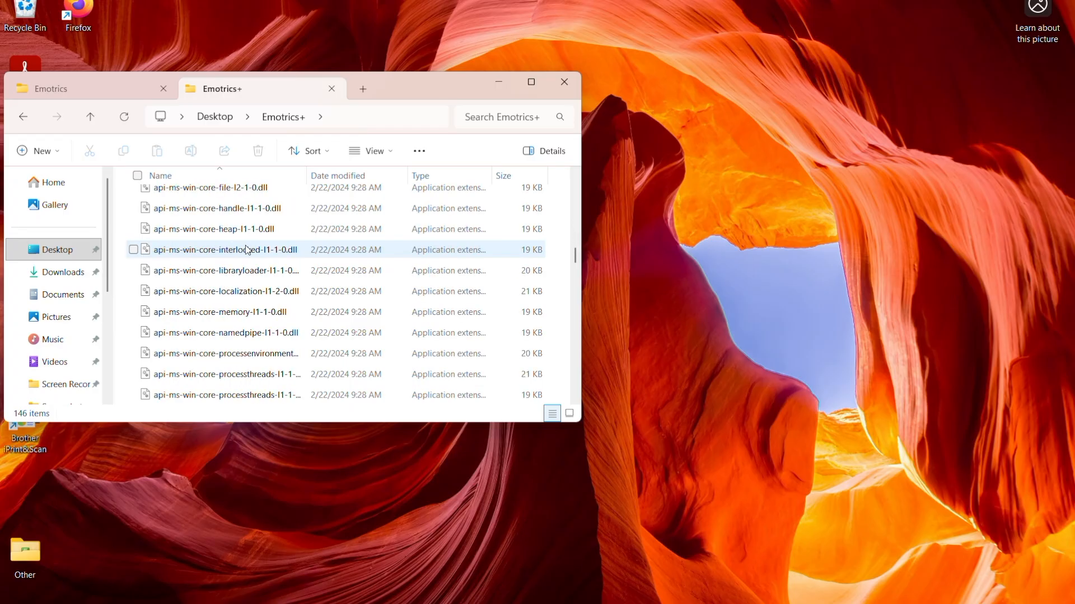
pyautogui.scroll(-5, 247, 250)
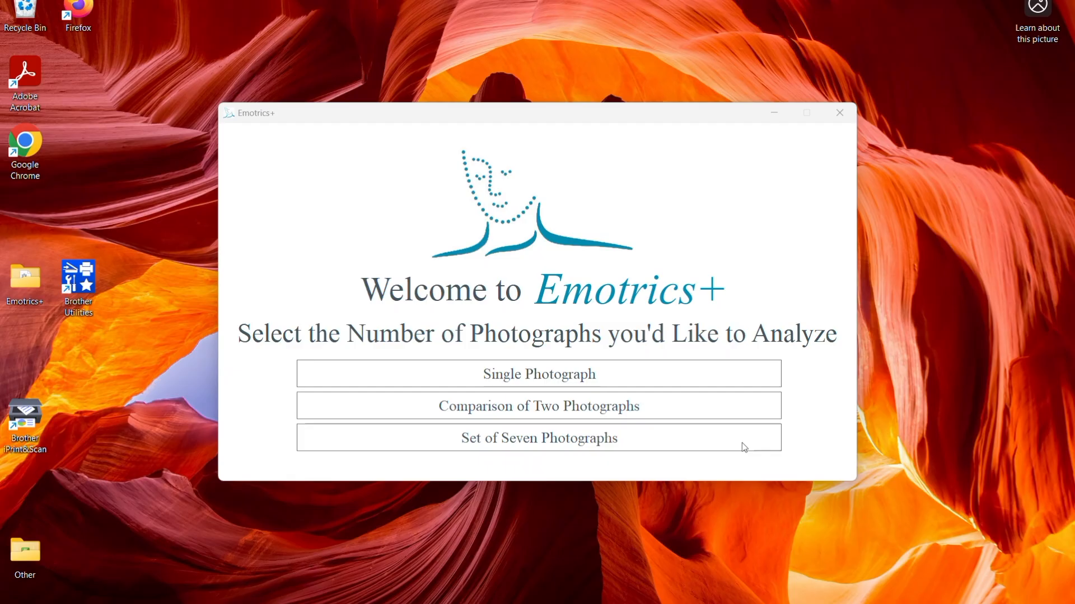
# Start a comparison of two photographs and enter test patient as the Patient ID.
pyautogui.click(756, 407)
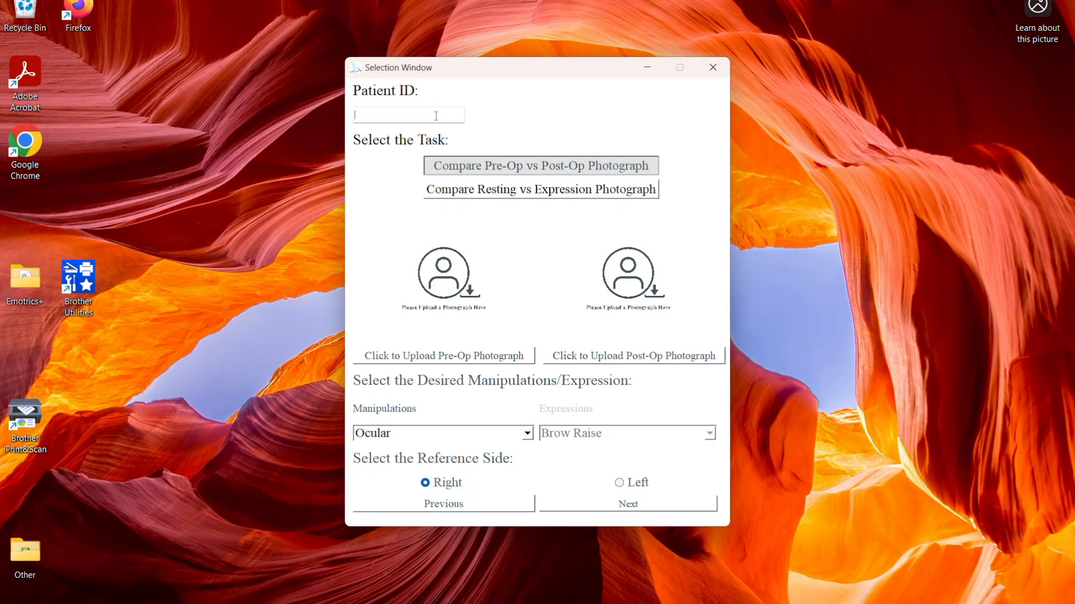
pyautogui.write('te')
pyautogui.write('st patient')
# Choose the resting versus expression comparison and upload the rest image from Pictures > Screenshots as the resting photograph.
pyautogui.click(580, 198)
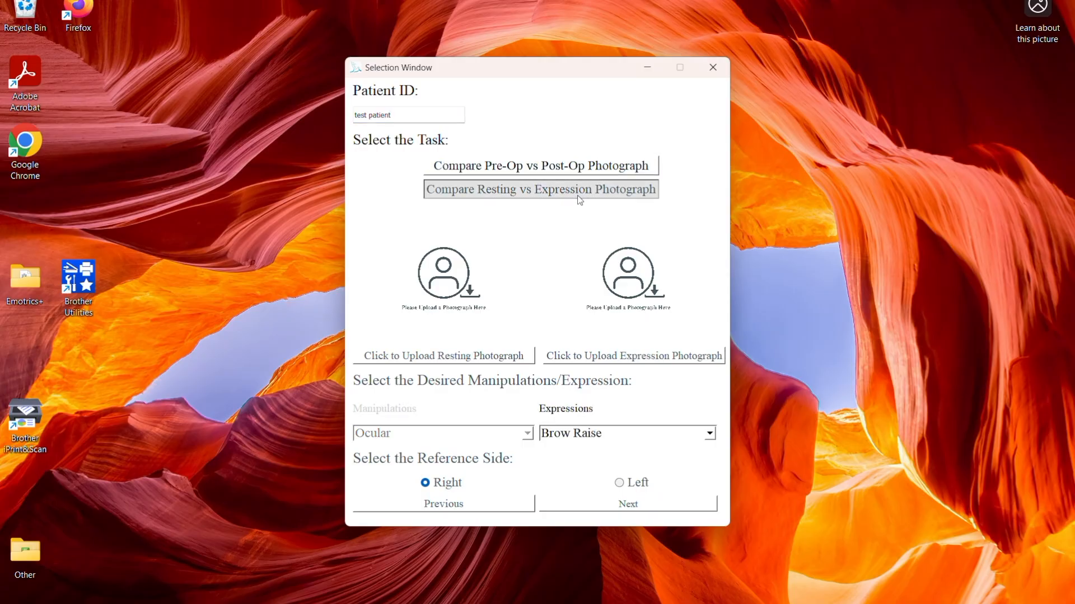
pyautogui.click(437, 361)
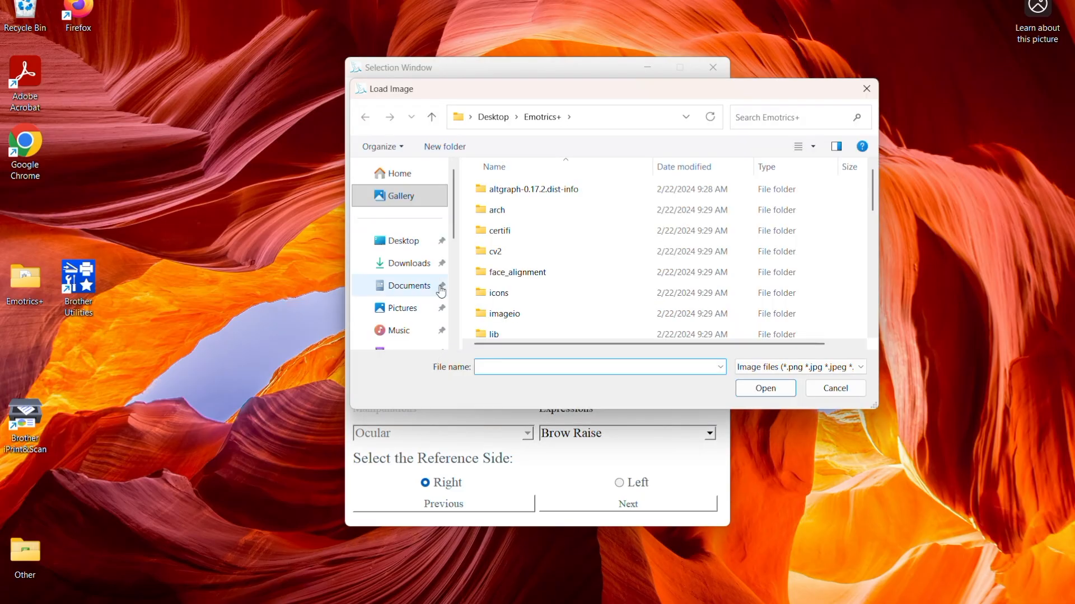
pyautogui.scroll(-3, 422, 263)
pyautogui.click(419, 305)
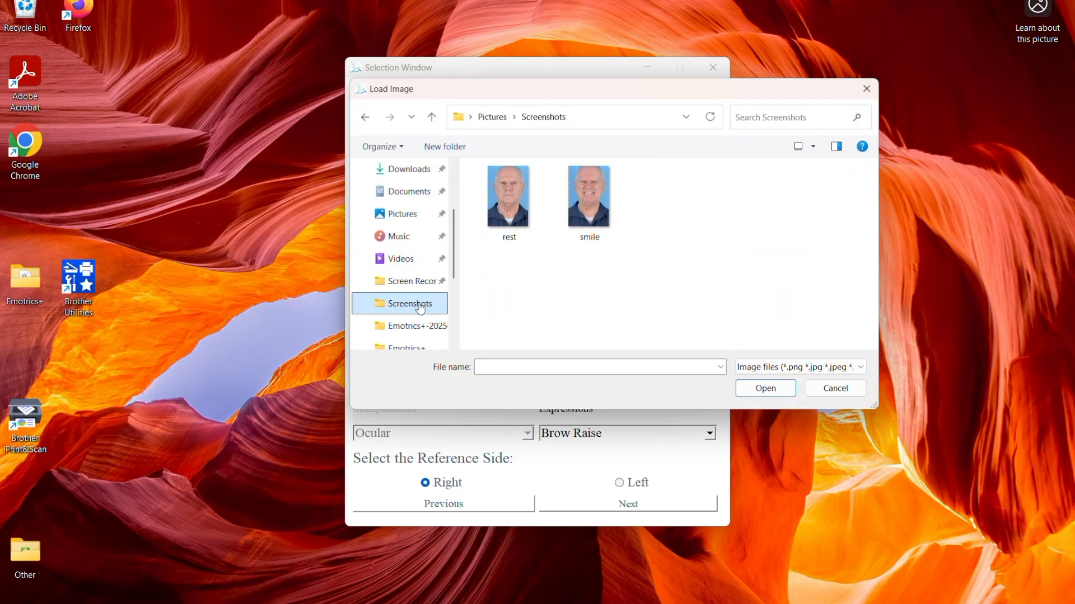
pyautogui.click(509, 194)
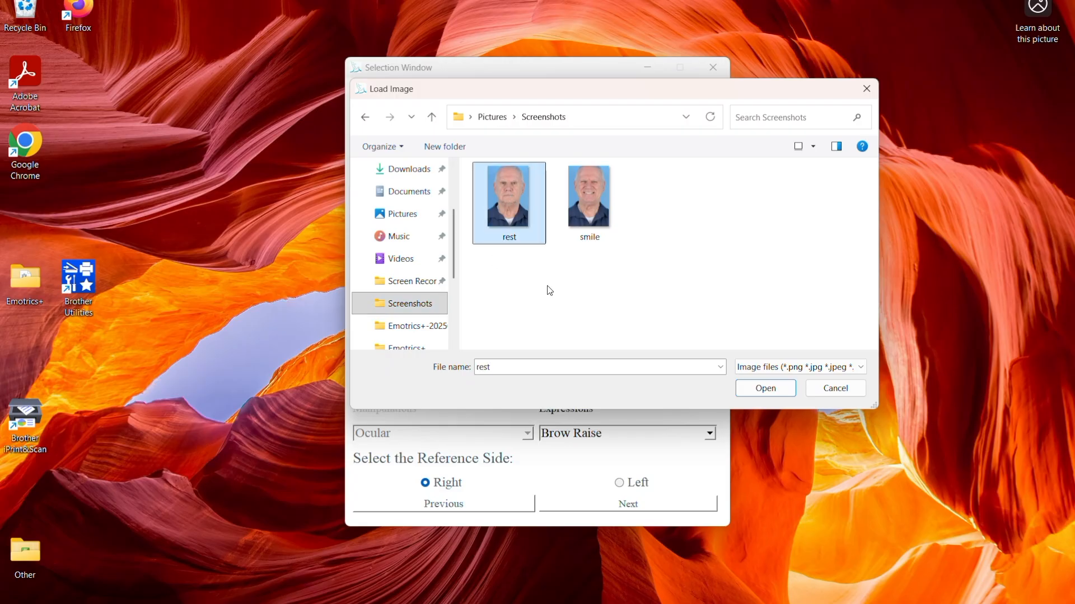
pyautogui.click(763, 389)
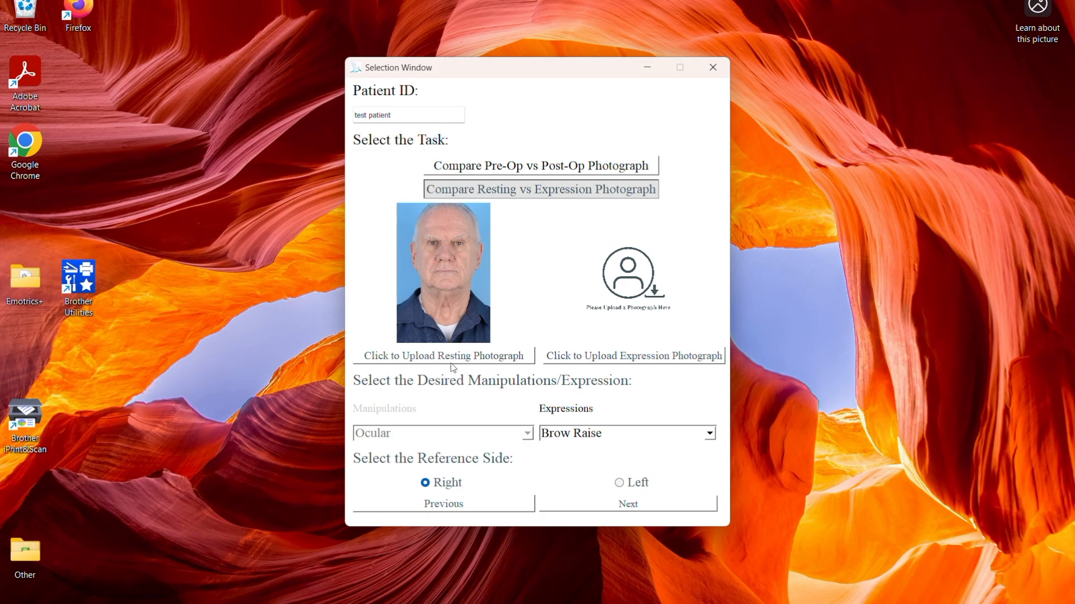
# Upload the smile image from Screenshots as the expression photograph.
pyautogui.click(649, 361)
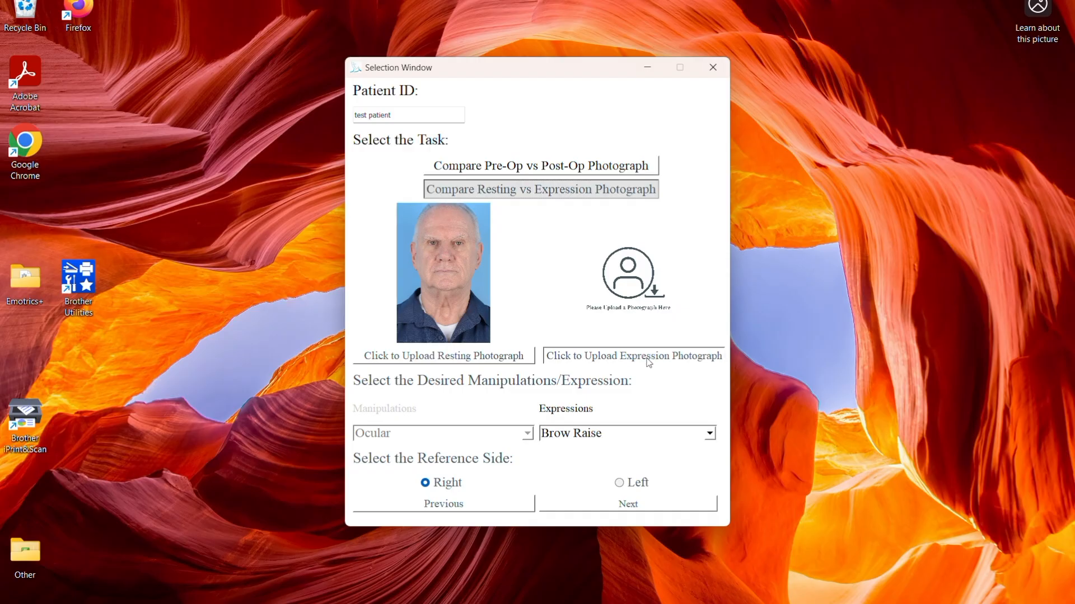
pyautogui.click(589, 198)
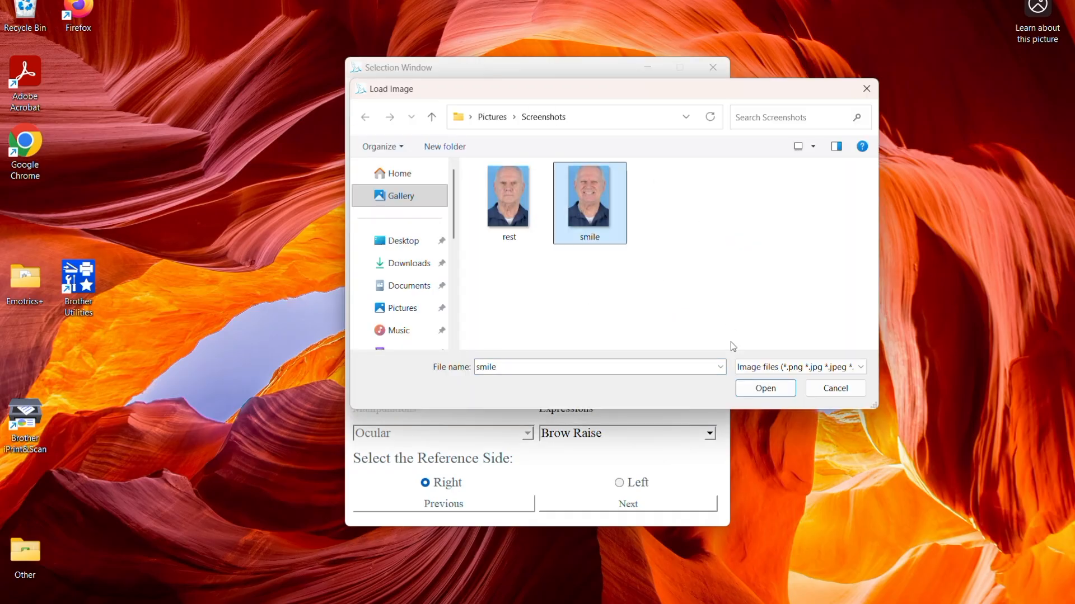
pyautogui.click(767, 389)
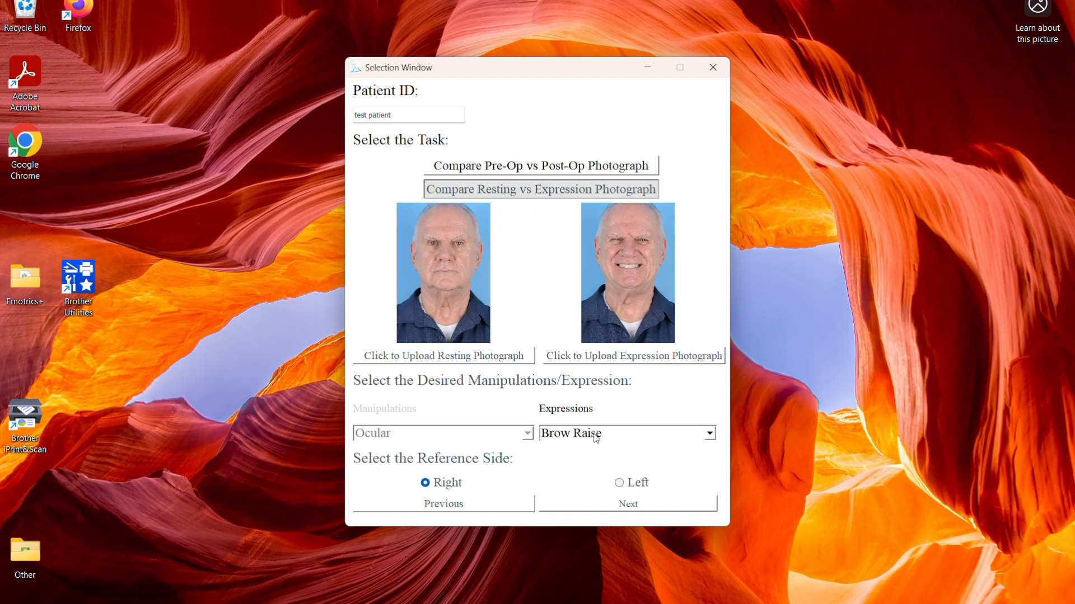
# Set the expression to Big Smile and continue to the landmark analysis.
pyautogui.click(622, 435)
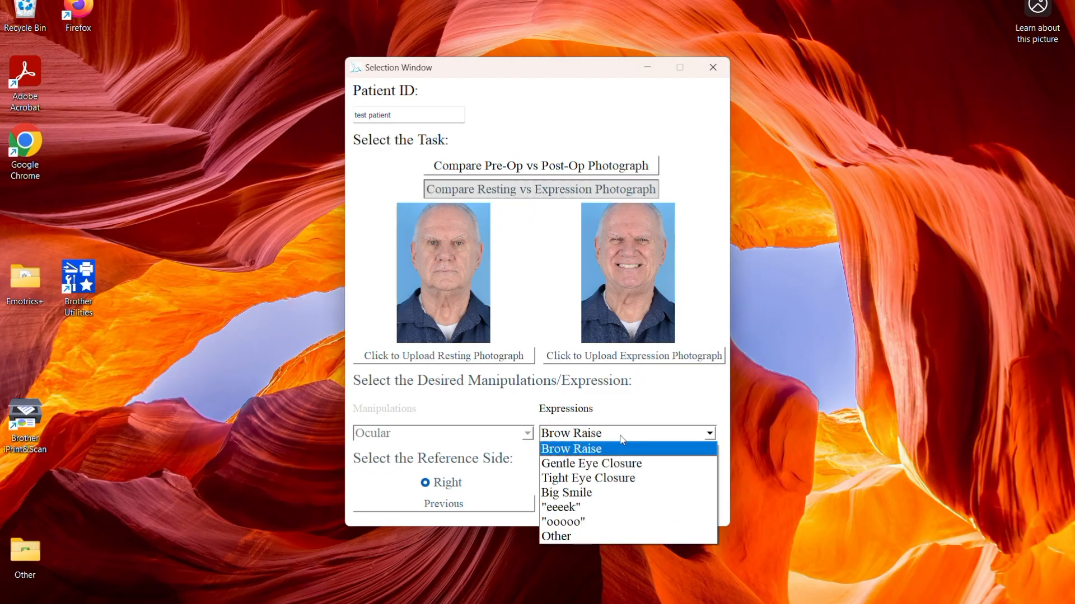
pyautogui.click(620, 499)
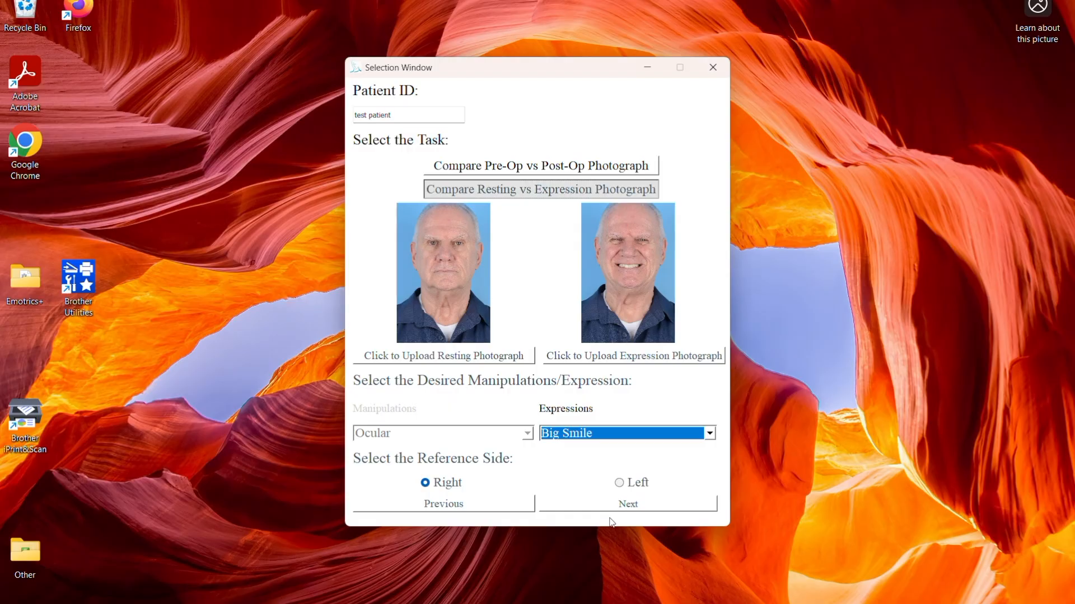
pyautogui.click(637, 506)
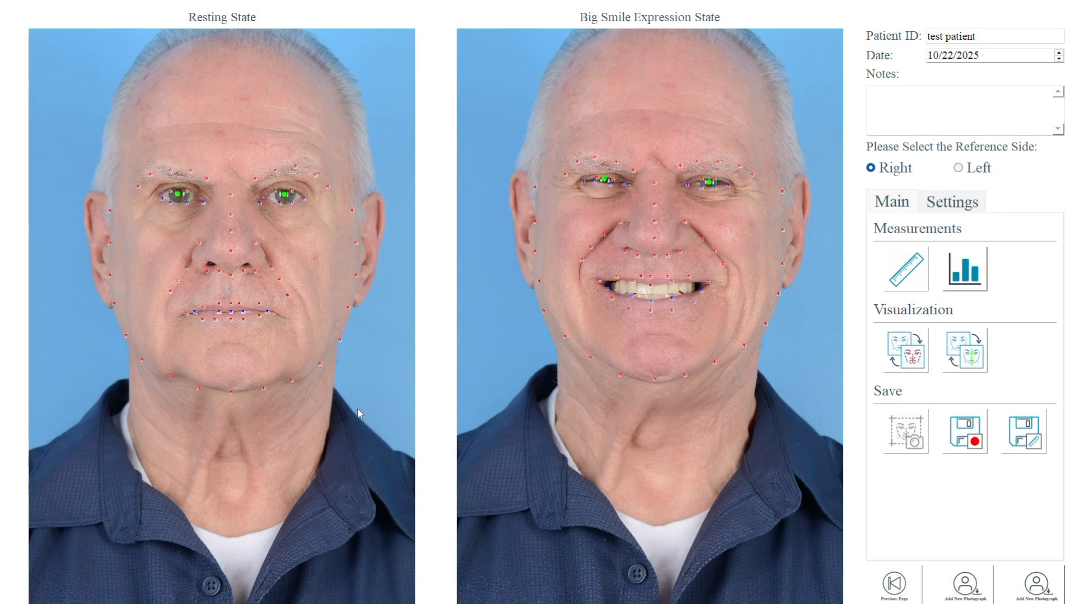
# Reposition two eyebrow landmarks on the patient's right brow in the resting photograph so they sit on the brow.
pyautogui.scroll(4, 357, 415)
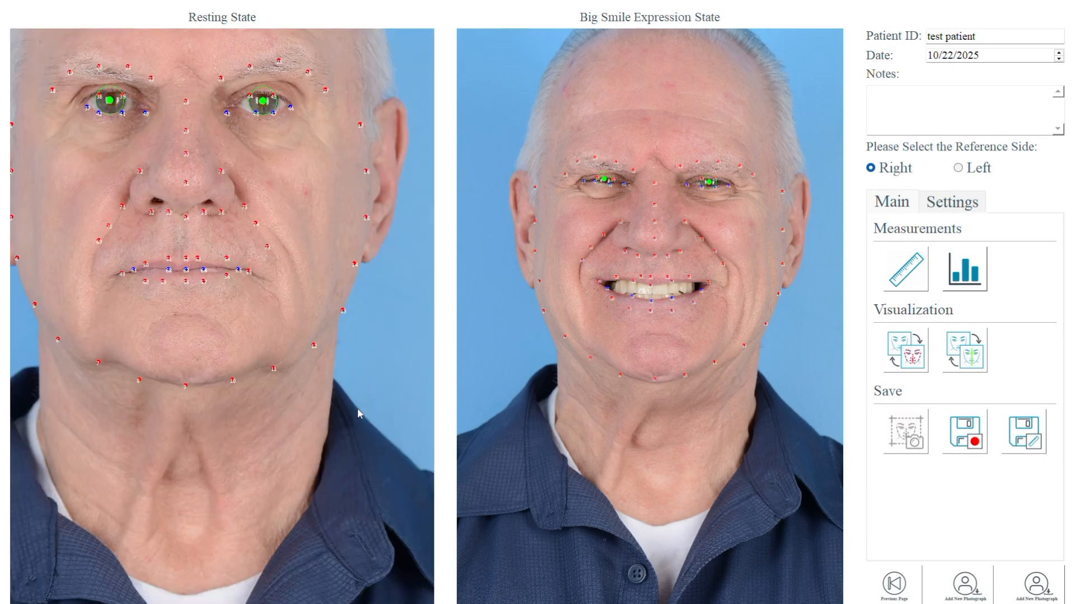
pyautogui.scroll(-4, 353, 408)
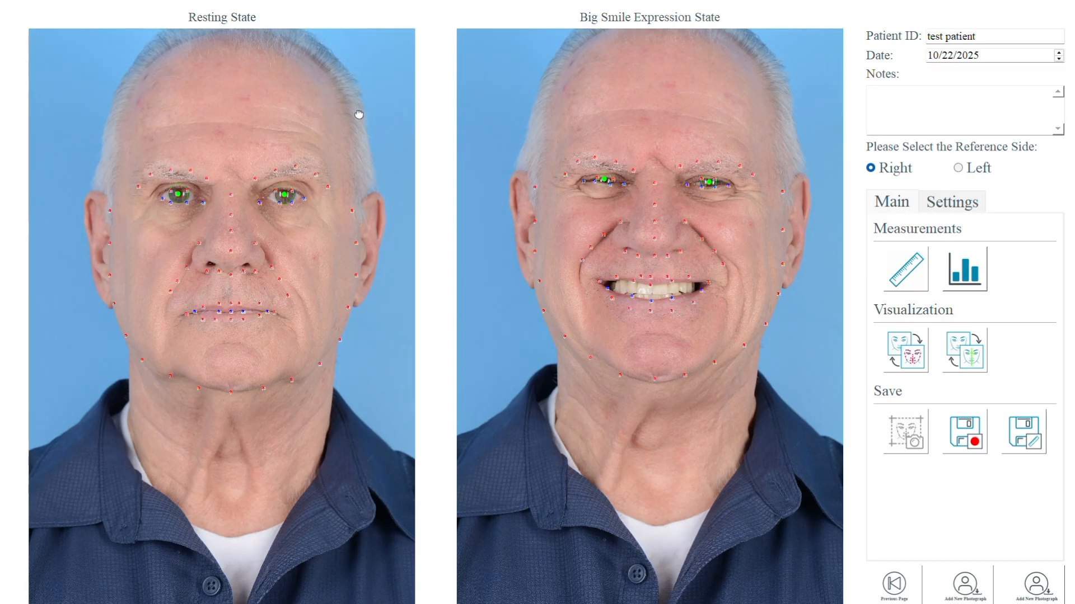
pyautogui.scroll(1, 350, 128)
pyautogui.moveTo(262, 132); pyautogui.dragTo(327, 248)
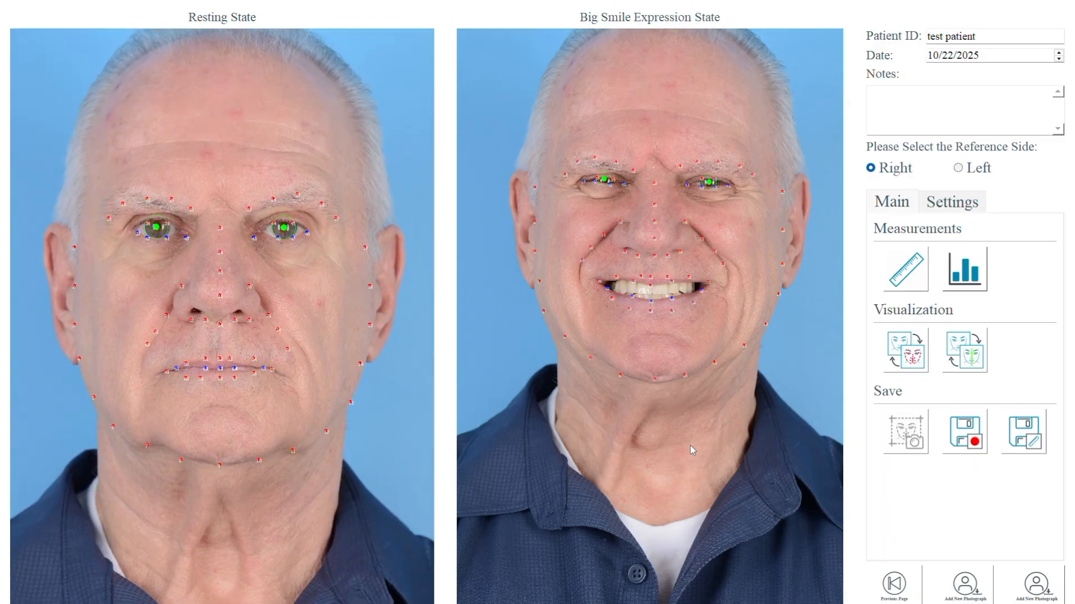
pyautogui.scroll(3, 690, 445)
pyautogui.moveTo(703, 310); pyautogui.dragTo(738, 565)
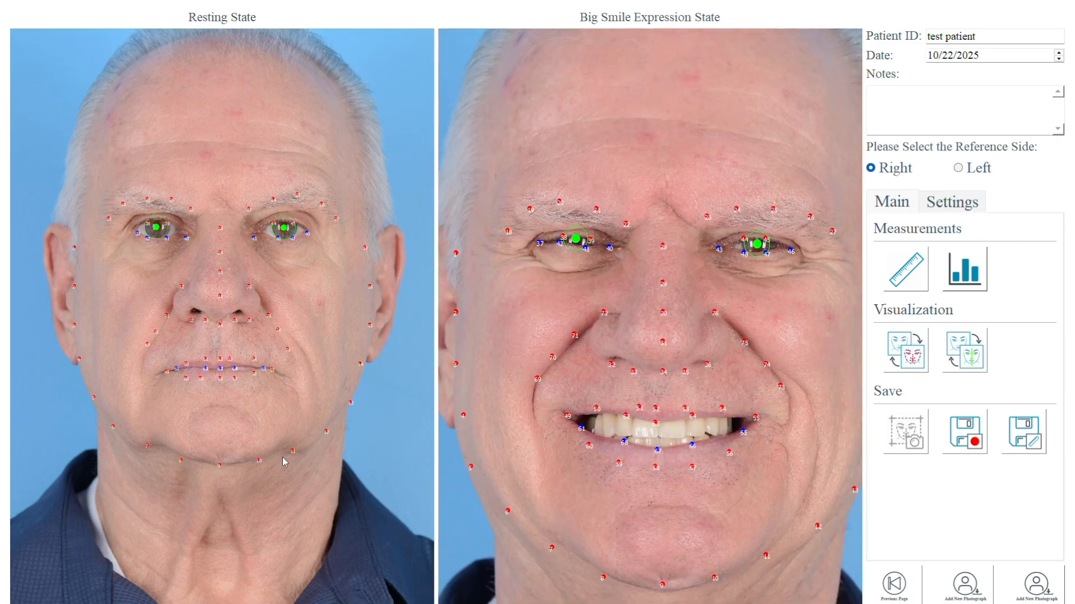
pyautogui.scroll(4, 344, 444)
pyautogui.moveTo(307, 293); pyautogui.dragTo(347, 369)
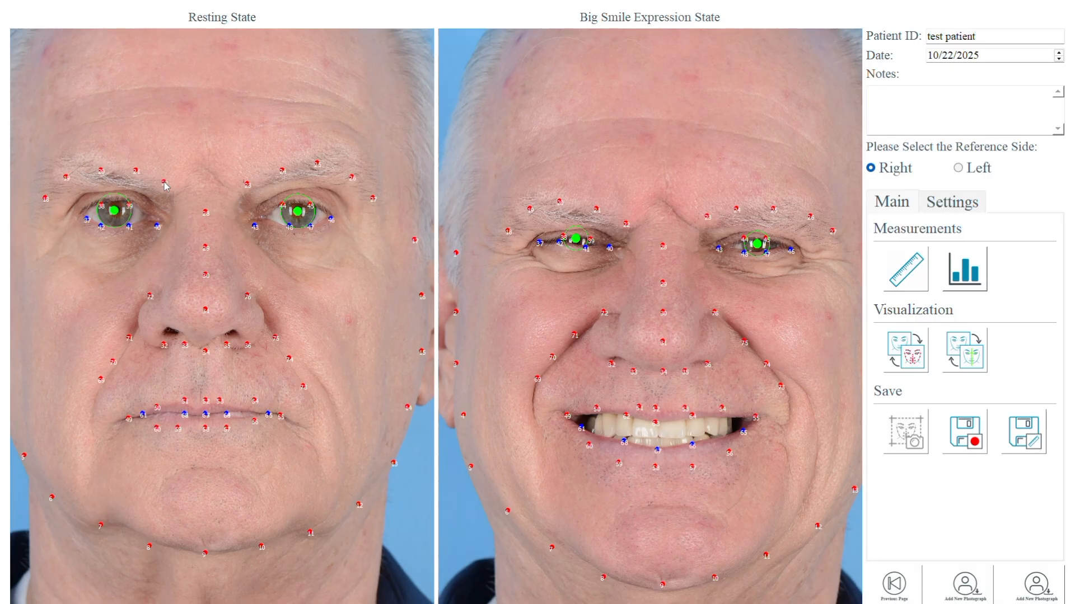
pyautogui.rightClick(101, 170)
pyautogui.click(95, 157)
pyautogui.rightClick(66, 178)
pyautogui.click(54, 173)
# Reposition three landmarks along the patient's left eyebrow in the resting photograph.
pyautogui.rightClick(316, 163)
pyautogui.click(323, 150)
pyautogui.rightClick(351, 177)
pyautogui.click(365, 168)
pyautogui.rightClick(373, 198)
pyautogui.click(383, 197)
# Adjust the iris circle and center of the patient's right eye in the resting photograph and confirm.
pyautogui.doubleClick(114, 212)
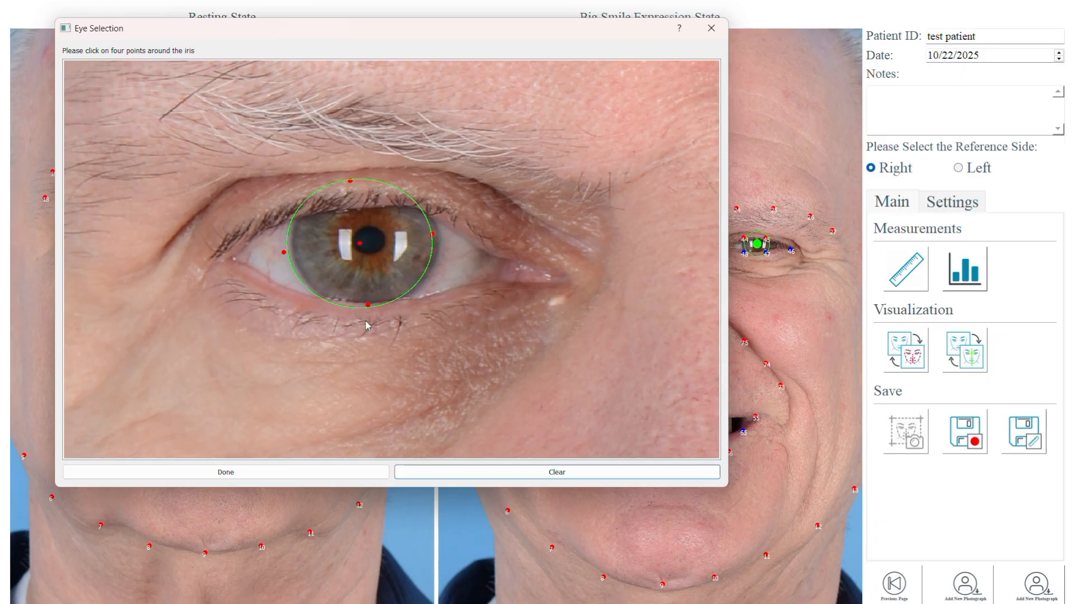
pyautogui.moveTo(360, 244)
pyautogui.mouseDown()
pyautogui.moveTo(372, 211)
pyautogui.moveTo(328, 211)
pyautogui.moveTo(346, 248)
pyautogui.moveTo(364, 242)
pyautogui.mouseUp()
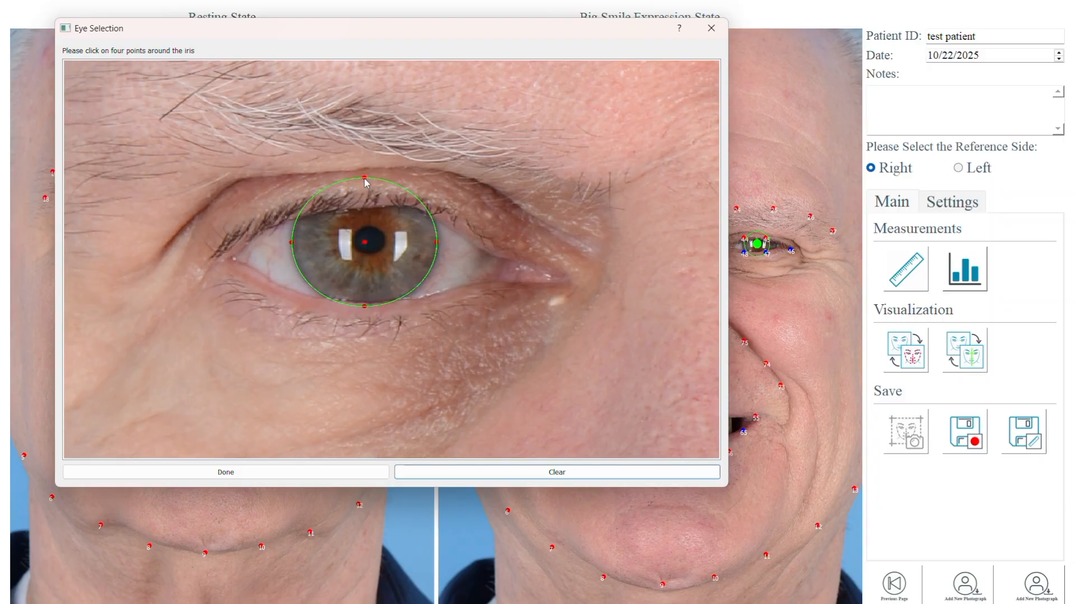
pyautogui.moveTo(364, 177); pyautogui.dragTo(365, 172)
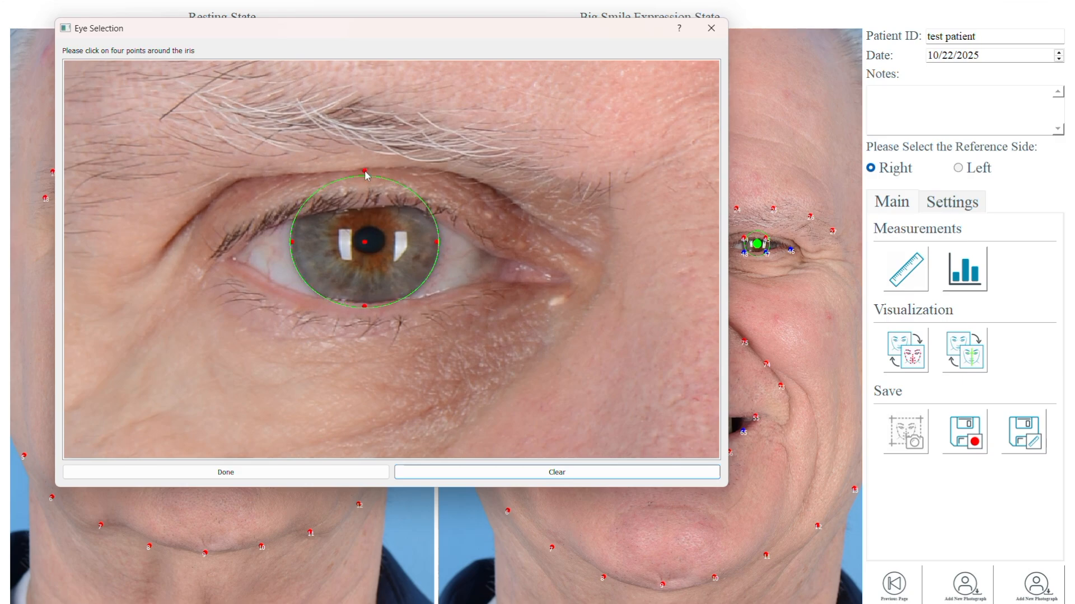
pyautogui.click(363, 242)
pyautogui.click(365, 243)
pyautogui.click(286, 476)
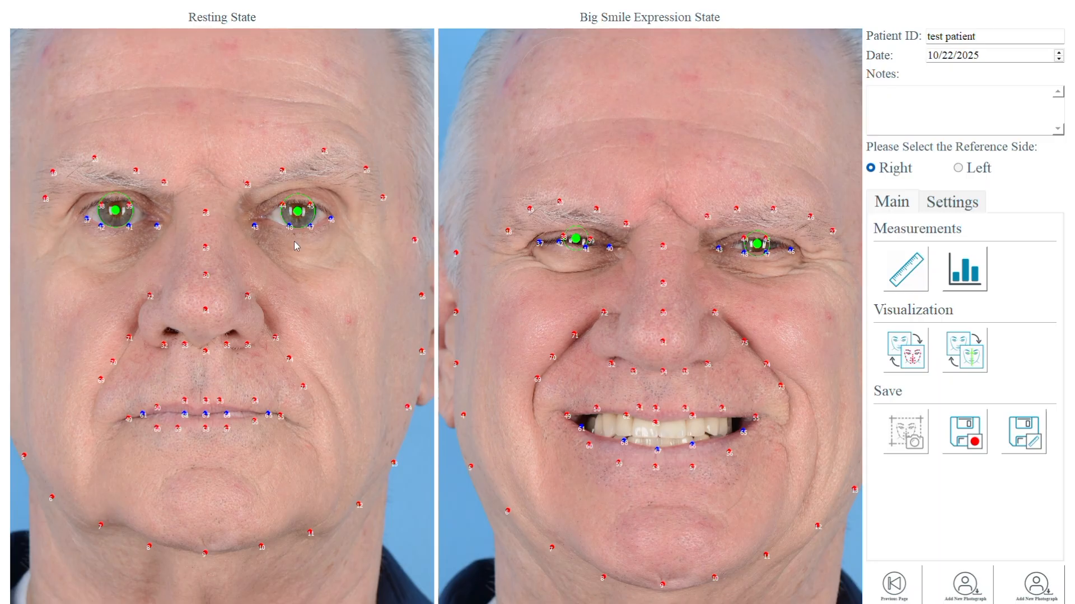
# Adjust the iris circle of the patient's left eye in the resting photograph and confirm.
pyautogui.click(299, 212)
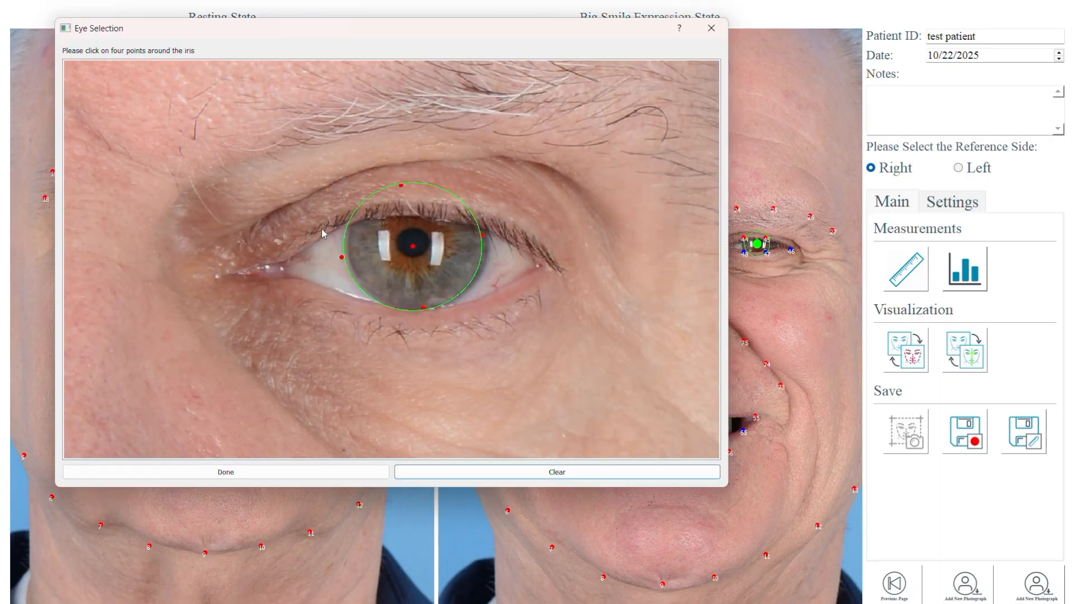
pyautogui.moveTo(413, 246); pyautogui.dragTo(417, 244)
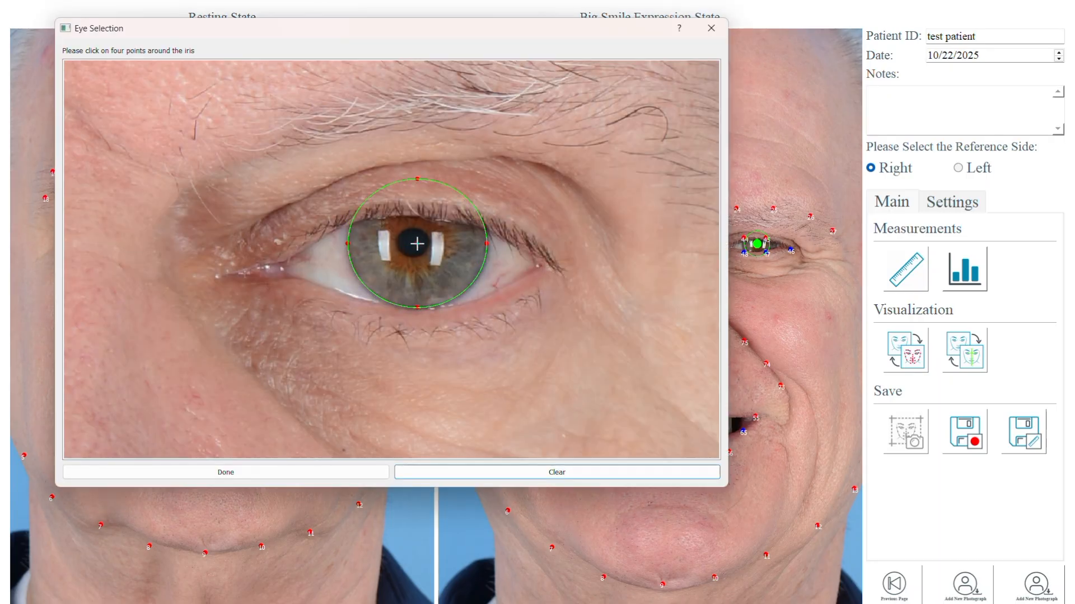
pyautogui.click(259, 475)
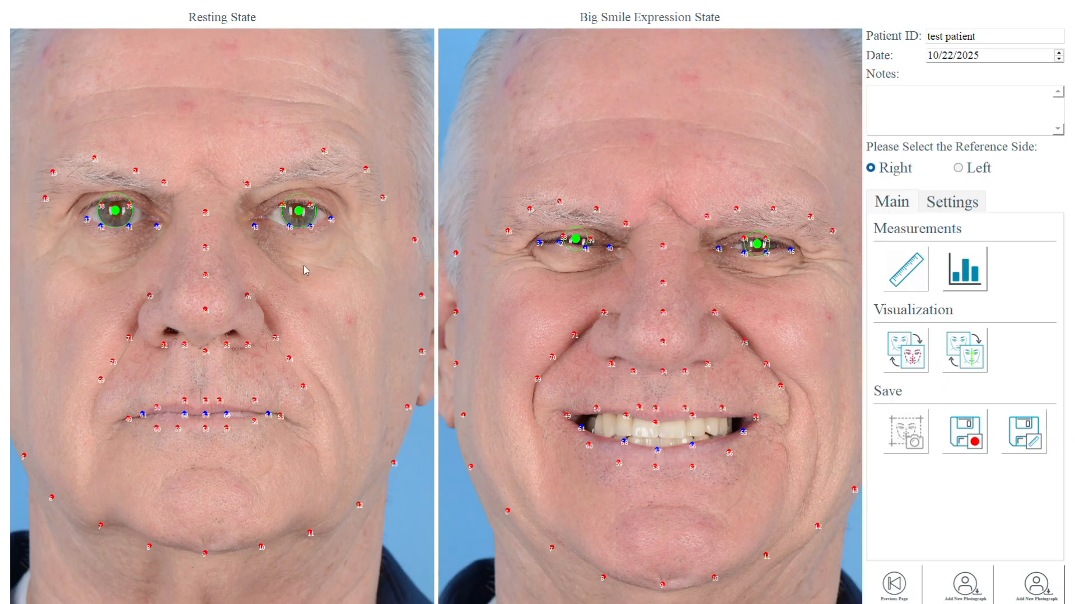
# Open the Settings panel of the analysis window.
pyautogui.click(966, 206)
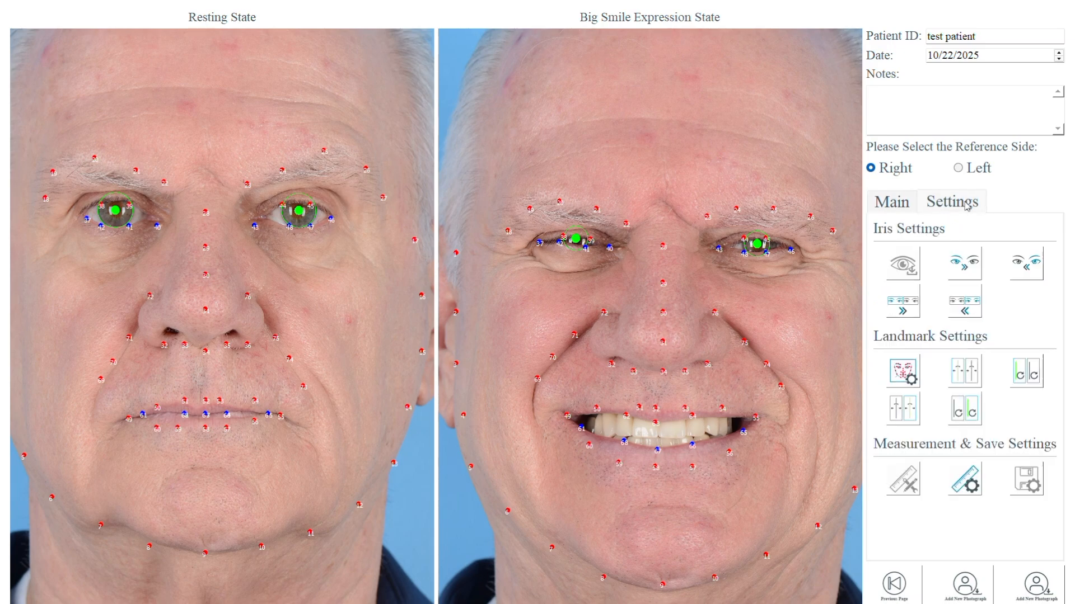
# Match the iris positions from the resting photograph onto the big smile photograph.
pyautogui.click(898, 311)
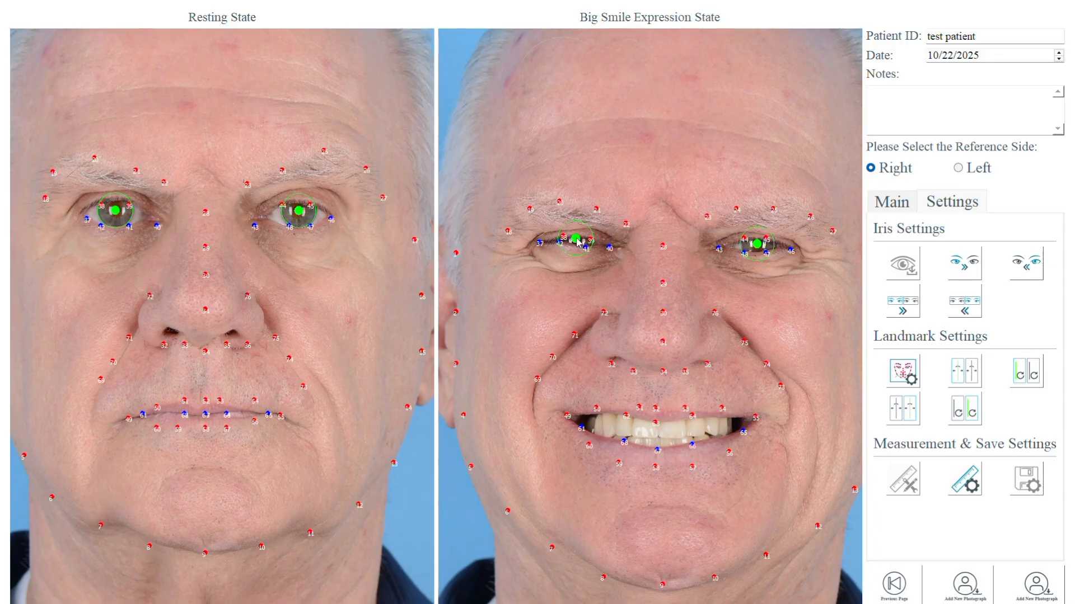
pyautogui.scroll(-2, 576, 242)
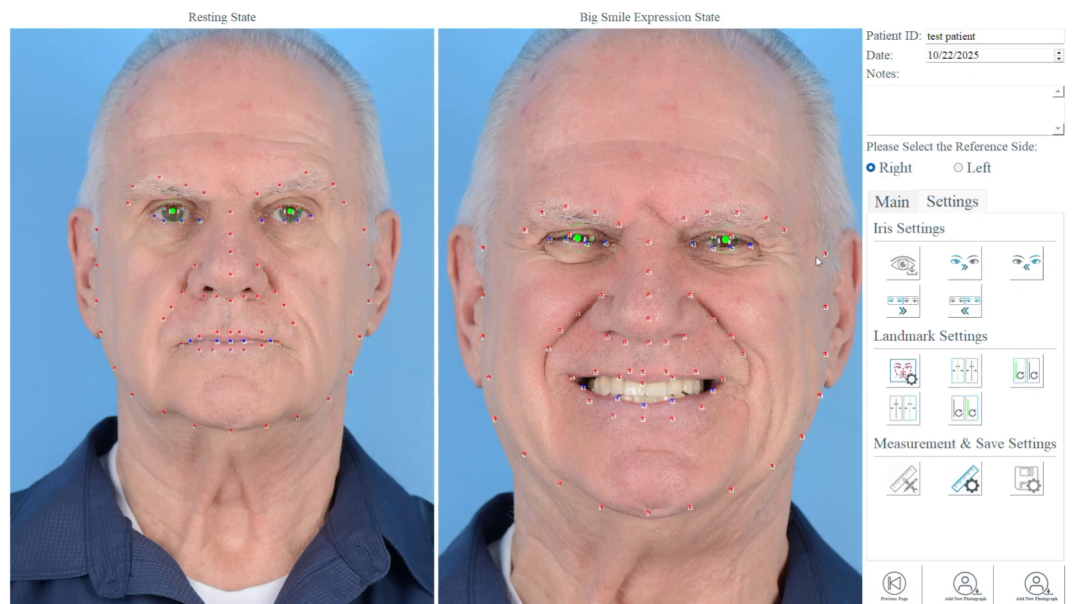
# Return to the Main panel and toggle the facial midline on and off on both photographs.
pyautogui.click(883, 214)
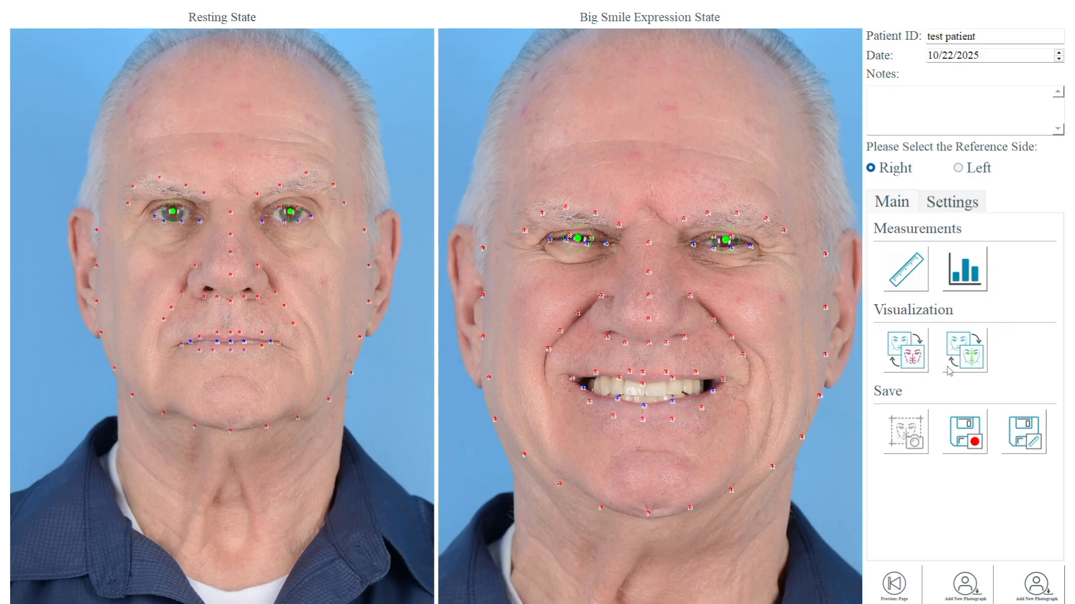
pyautogui.click(973, 363)
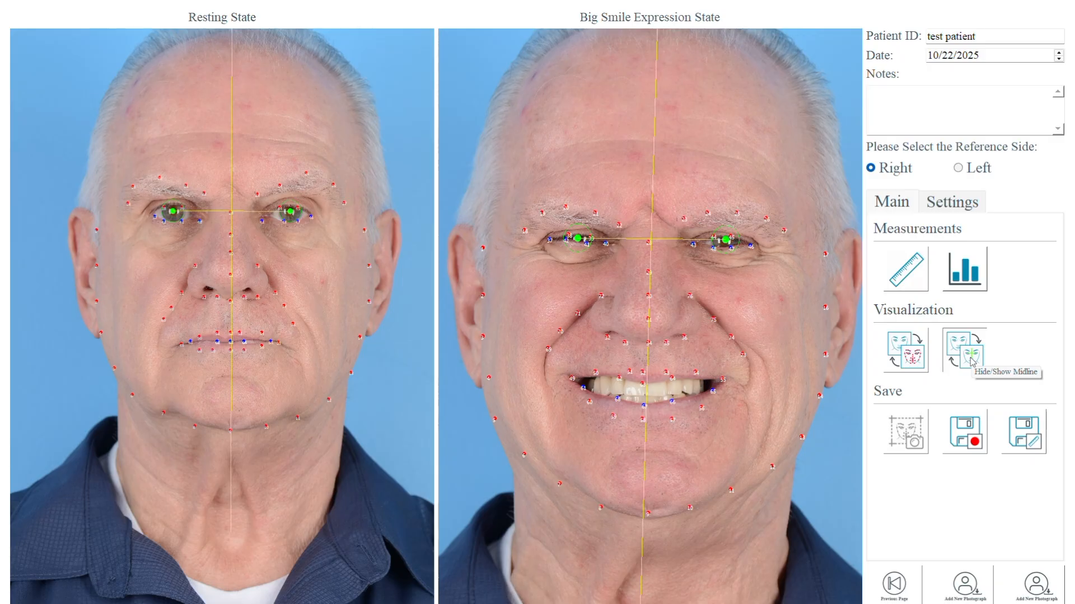
pyautogui.click(971, 361)
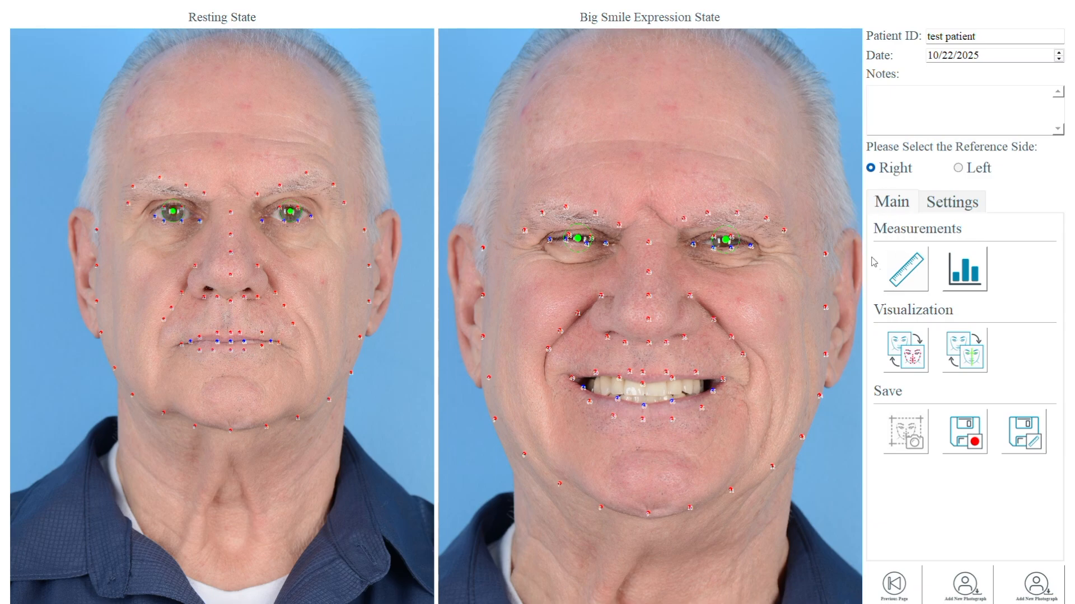
# Open the measurement window and review the resting, expression and two-state comparison tables.
pyautogui.click(907, 273)
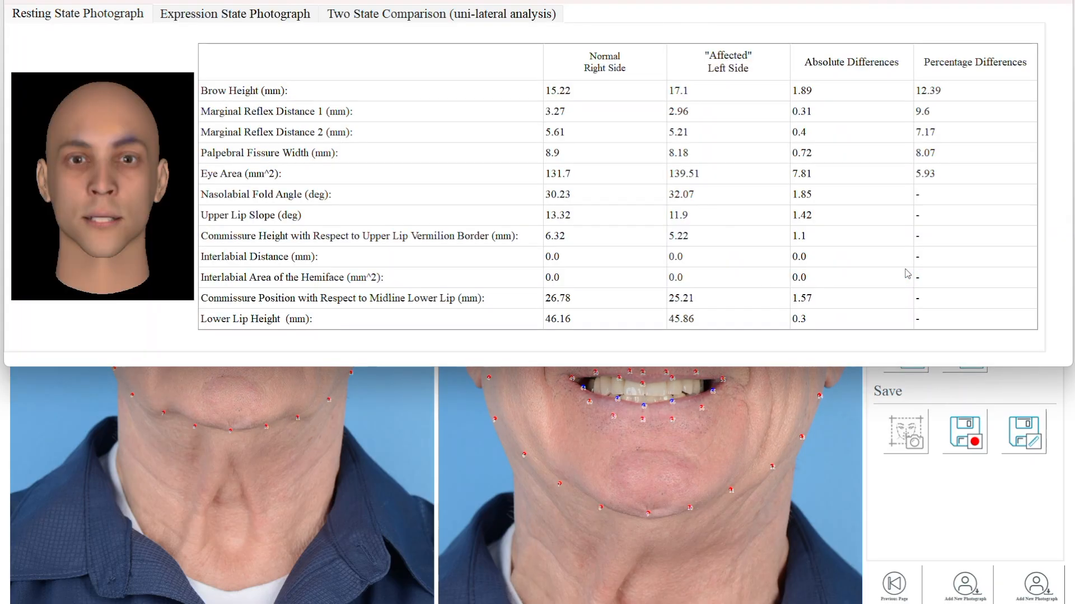
pyautogui.moveTo(750, 1); pyautogui.dragTo(750, 45)
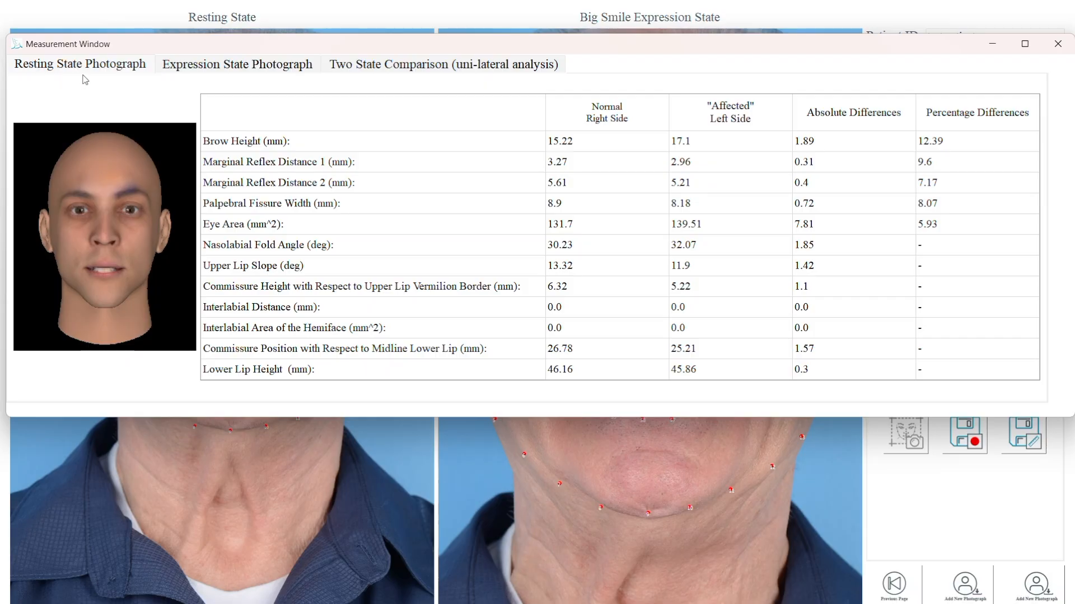
pyautogui.click(234, 68)
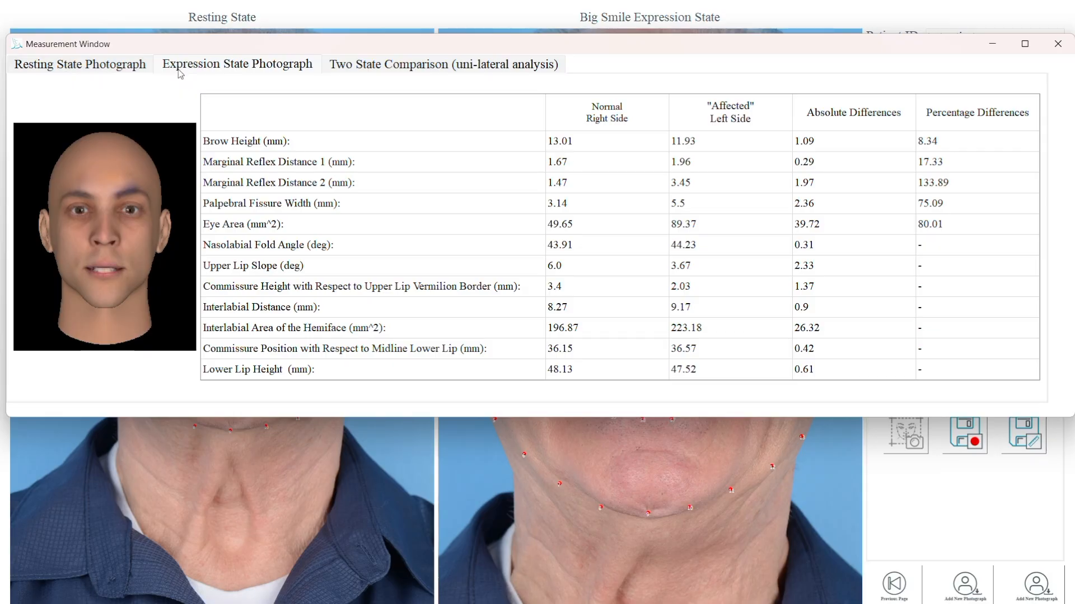
pyautogui.click(122, 70)
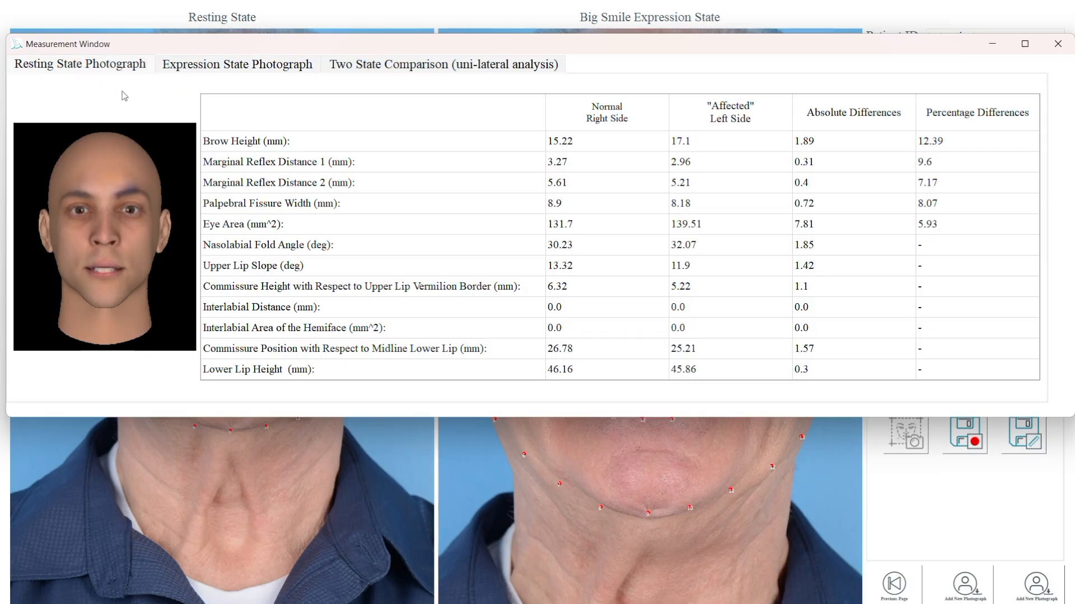
pyautogui.click(401, 68)
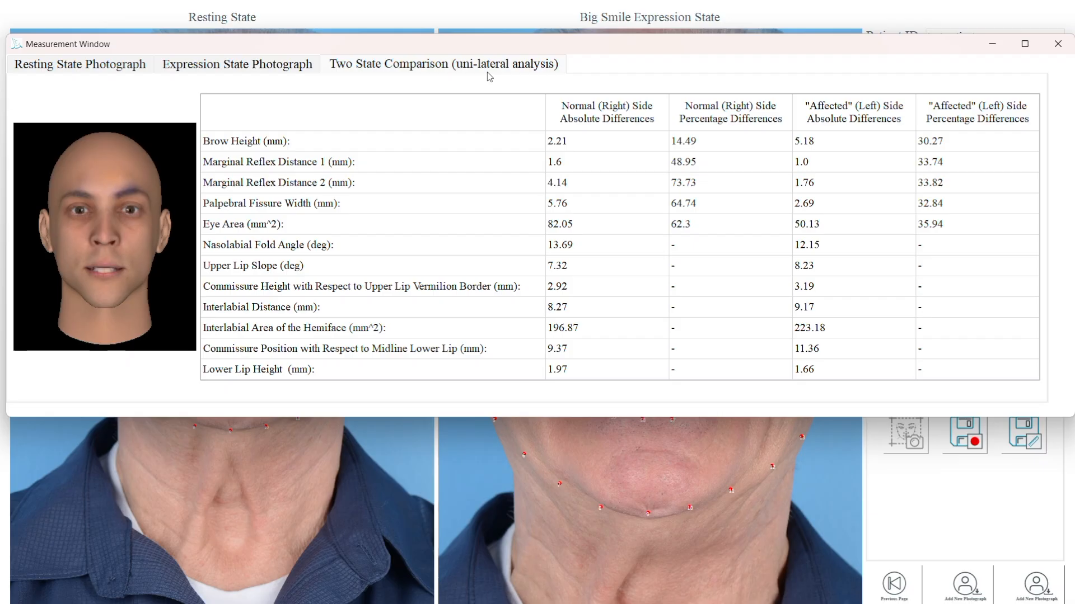
# Select individual measurement rows such as brow height and eye area to view their diagrams, then close the measurement window.
pyautogui.click(237, 148)
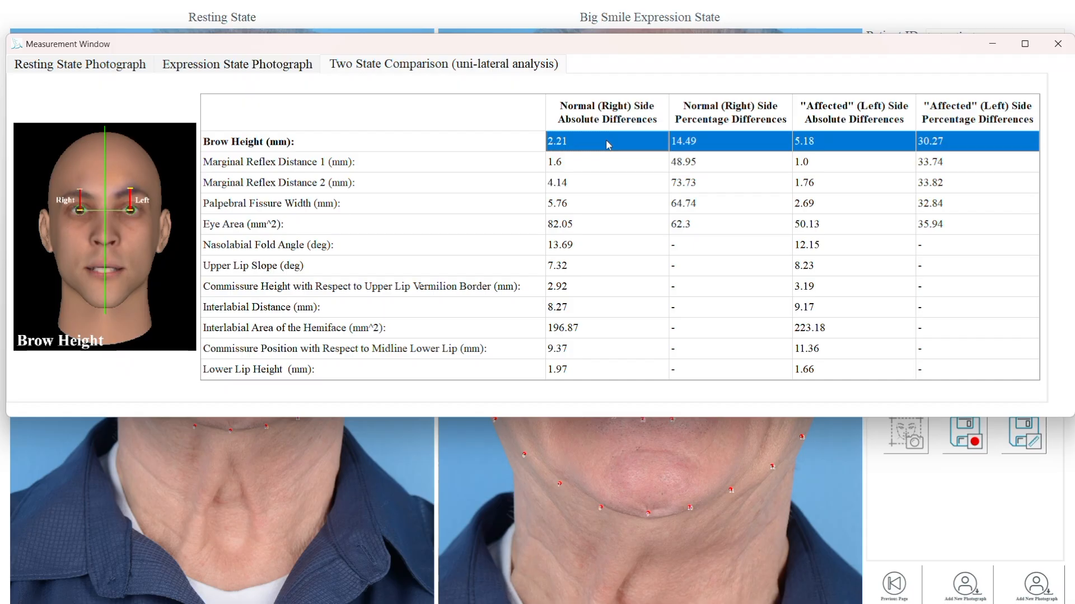
pyautogui.click(111, 74)
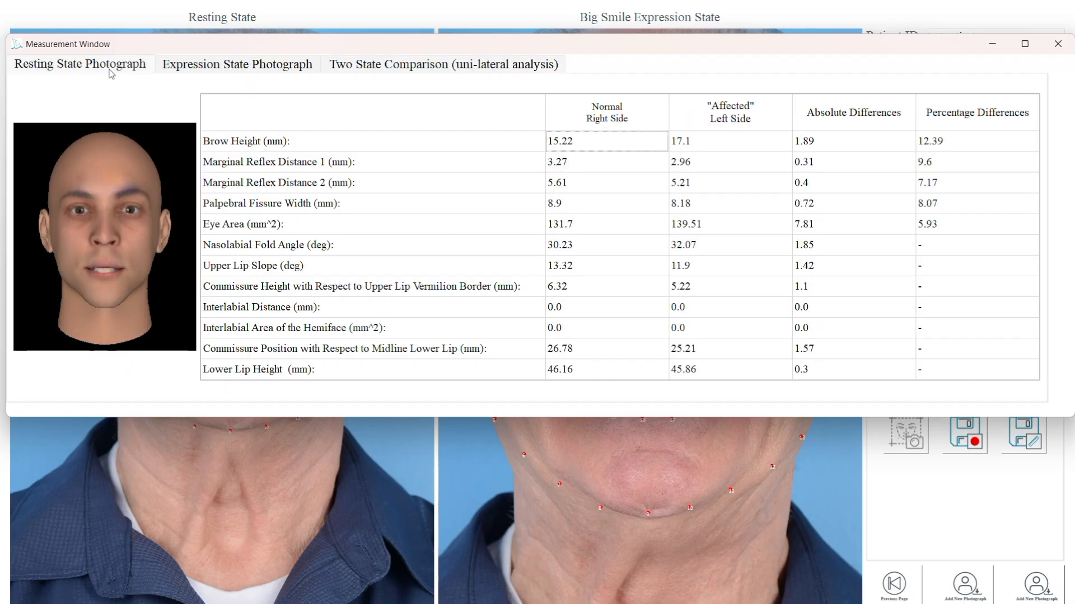
pyautogui.click(236, 142)
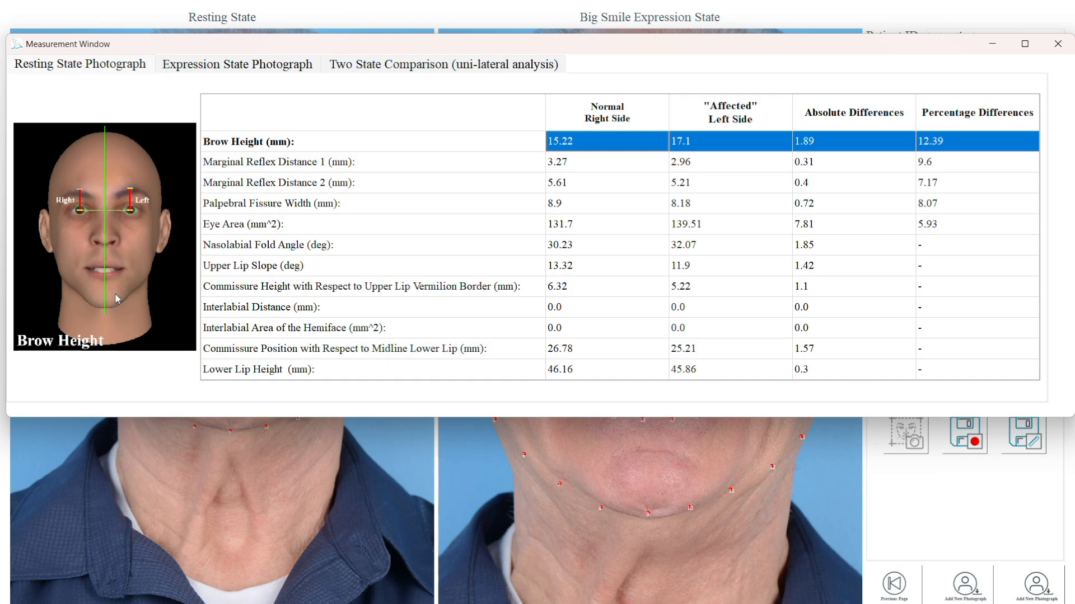
pyautogui.click(220, 166)
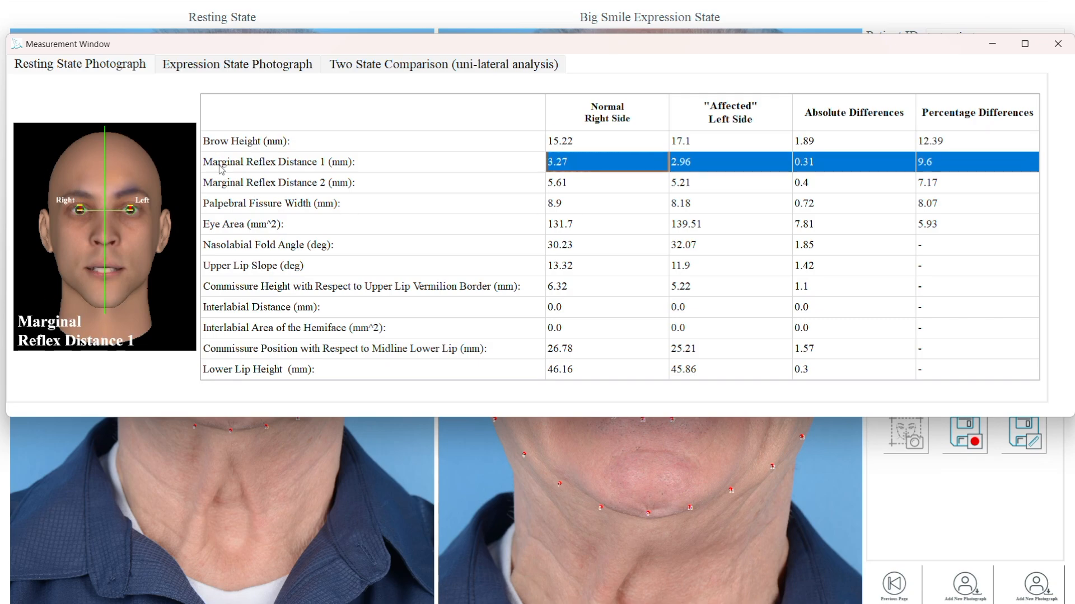
pyautogui.click(229, 227)
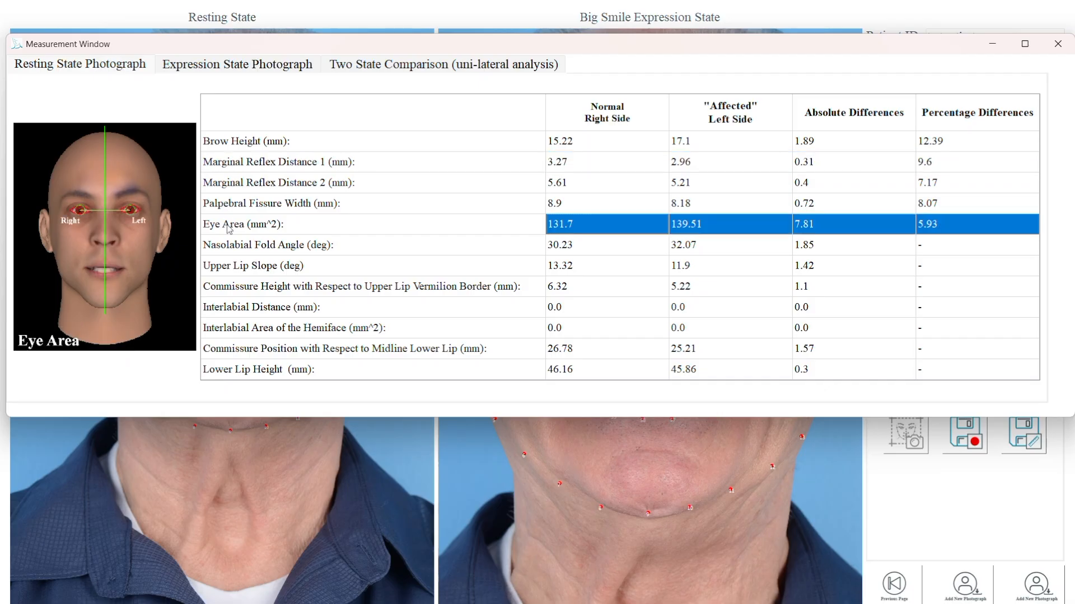
pyautogui.click(232, 313)
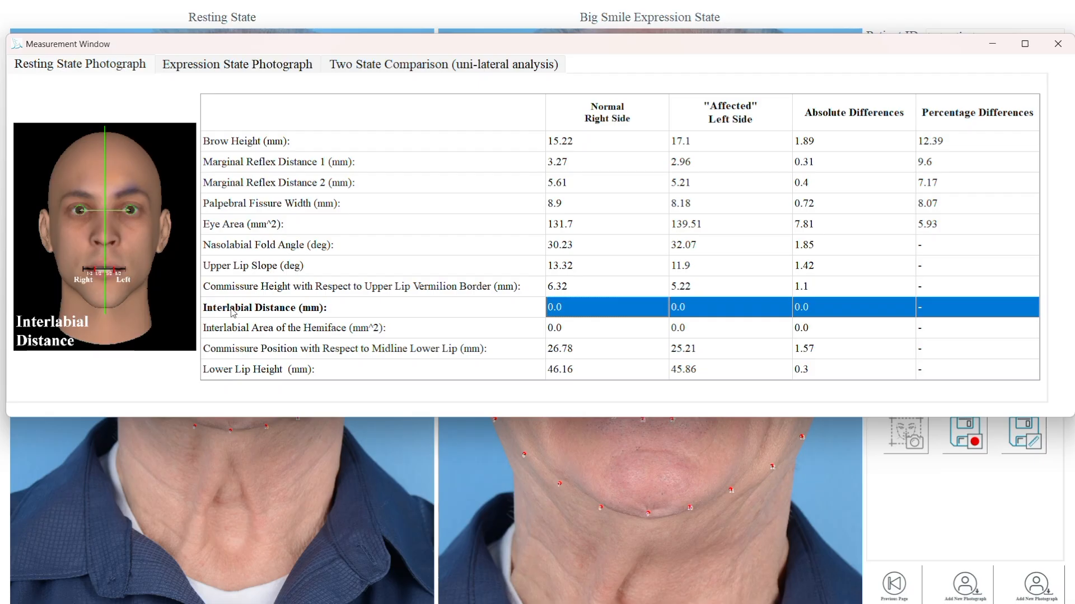
pyautogui.click(233, 374)
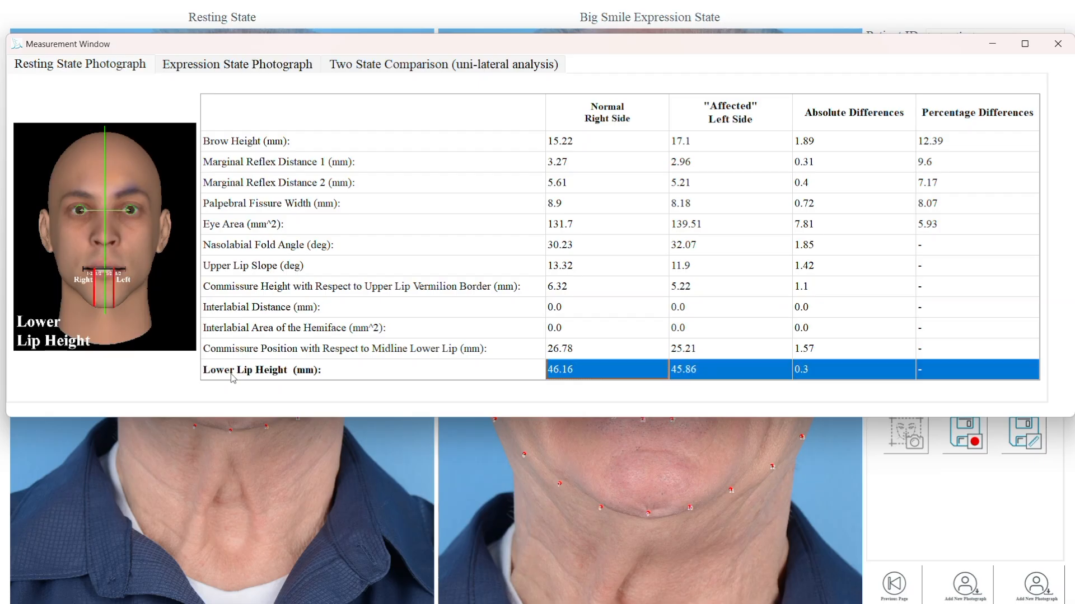
pyautogui.click(216, 250)
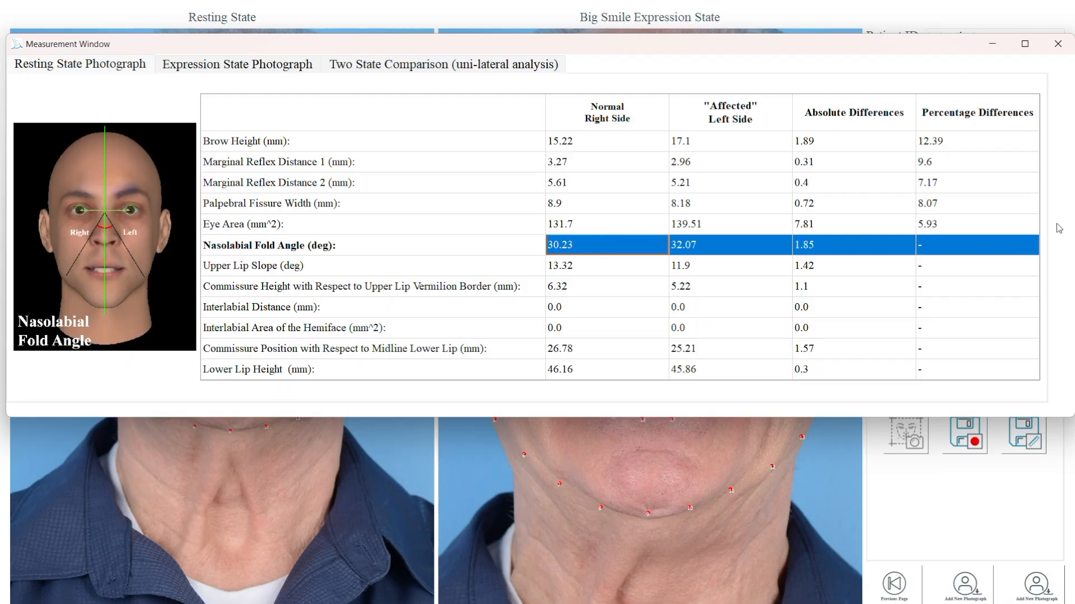
pyautogui.click(1058, 44)
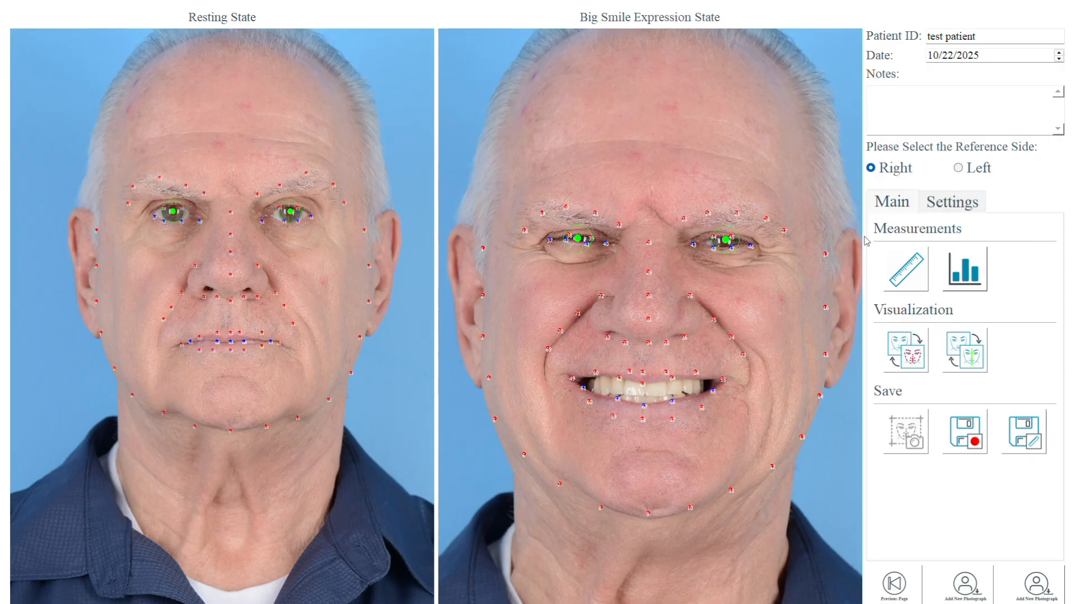
# Open the Auto-eFace big smile expression scores chart and close it.
pyautogui.click(973, 284)
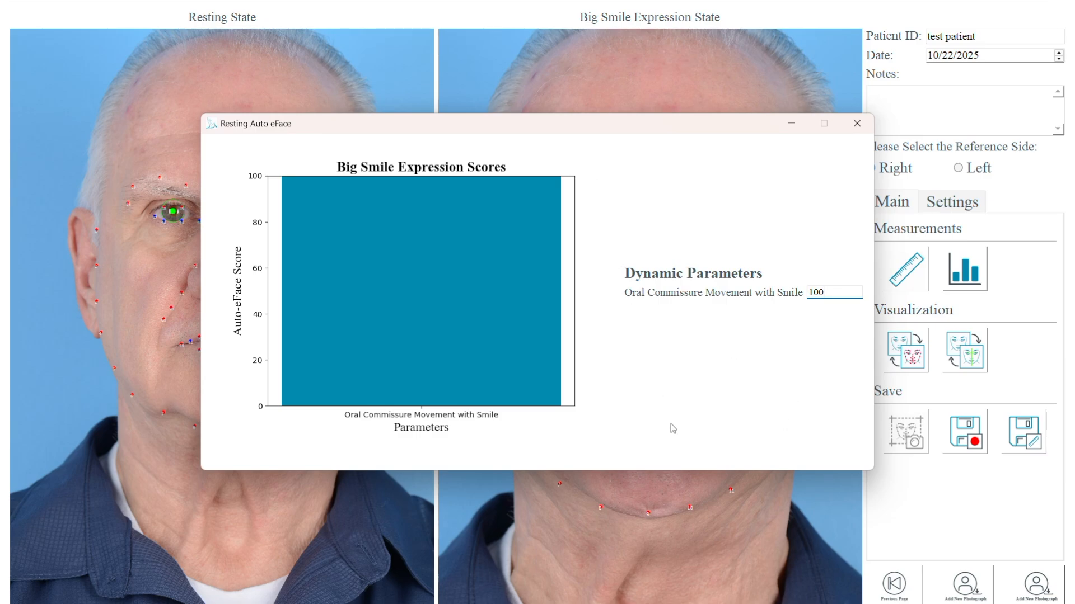
pyautogui.click(856, 124)
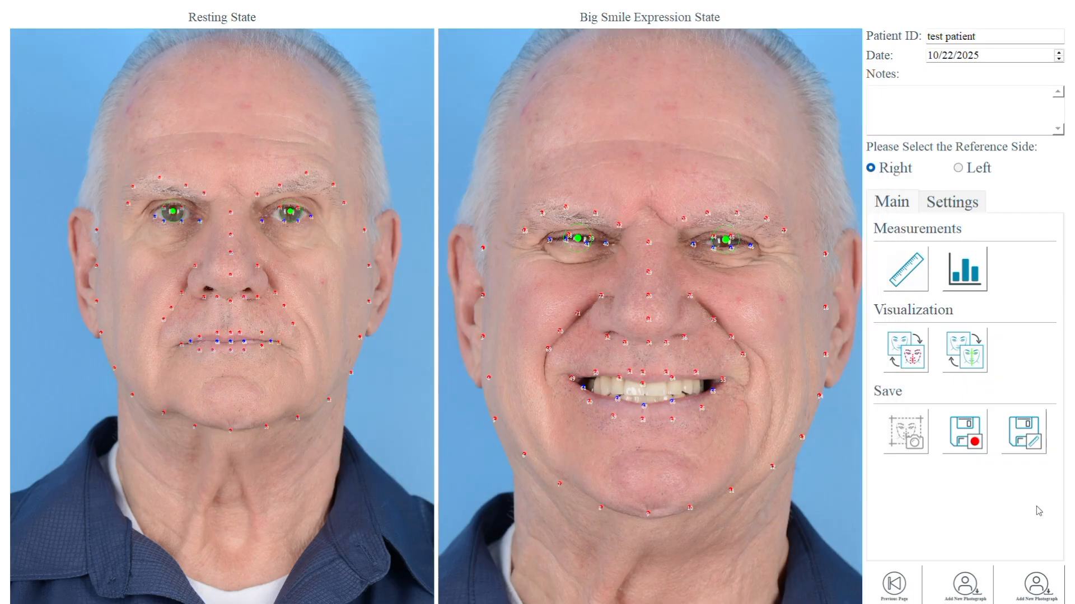
# Open the save dialog and close it without saving.
pyautogui.click(1022, 438)
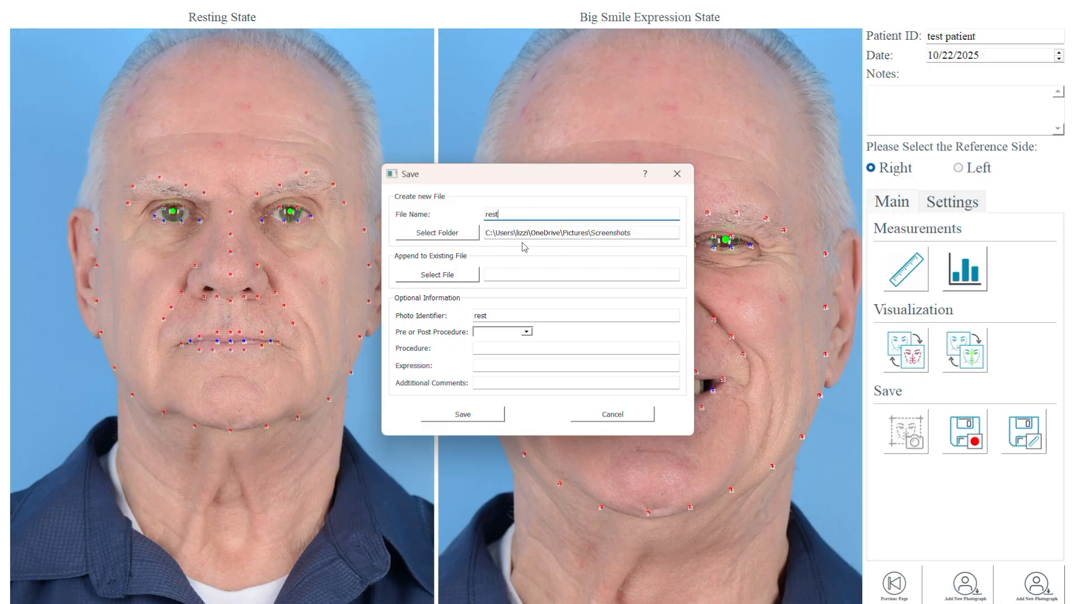
pyautogui.click(678, 175)
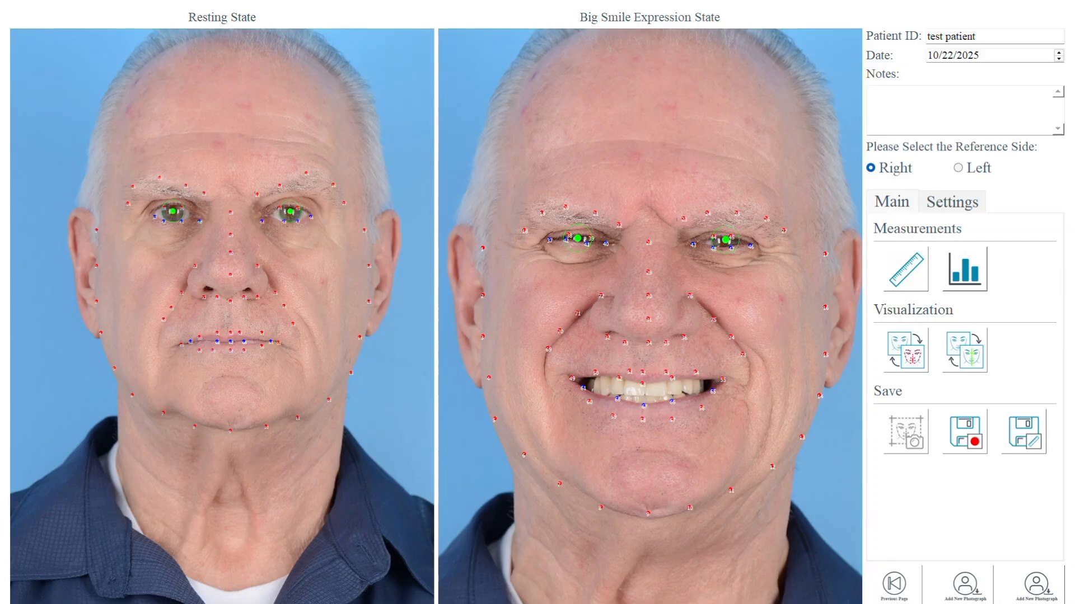
# Go back to the start page, saving the current landmarks and the new landmark adjustments.
pyautogui.click(895, 586)
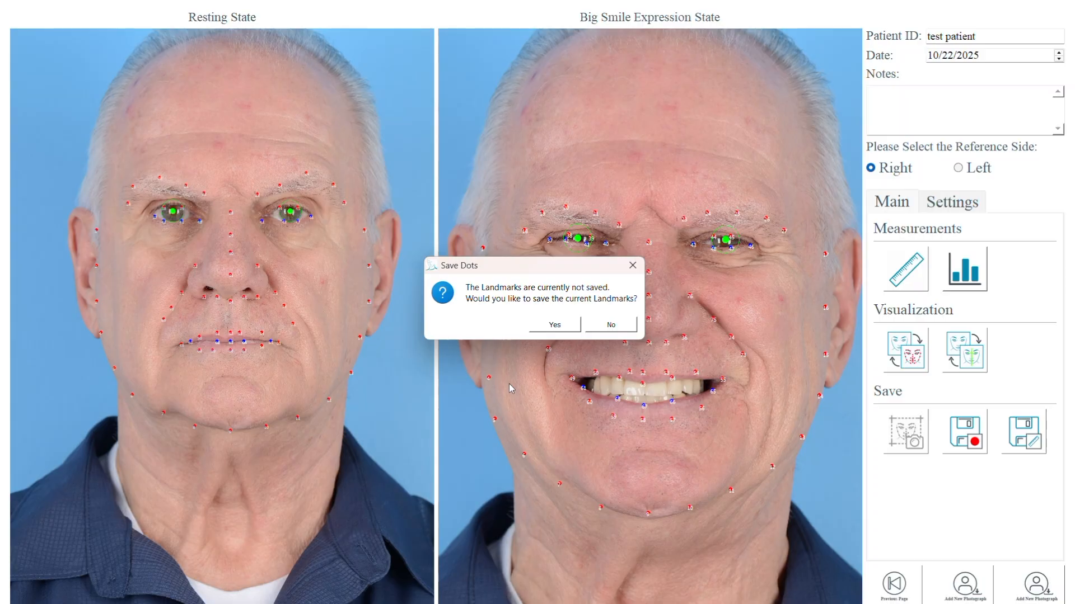
pyautogui.click(555, 326)
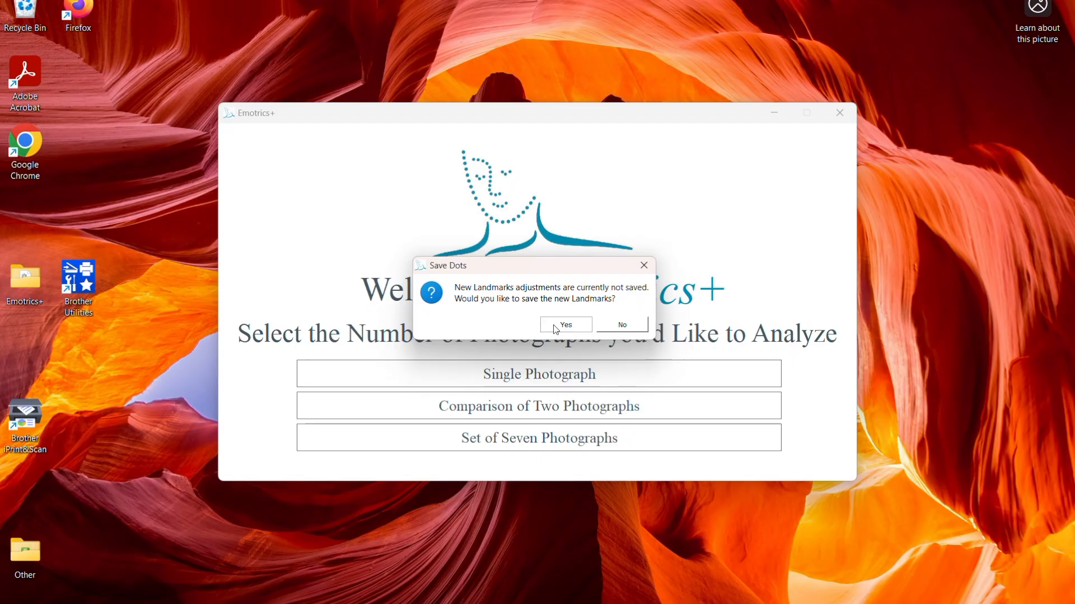
pyautogui.click(556, 328)
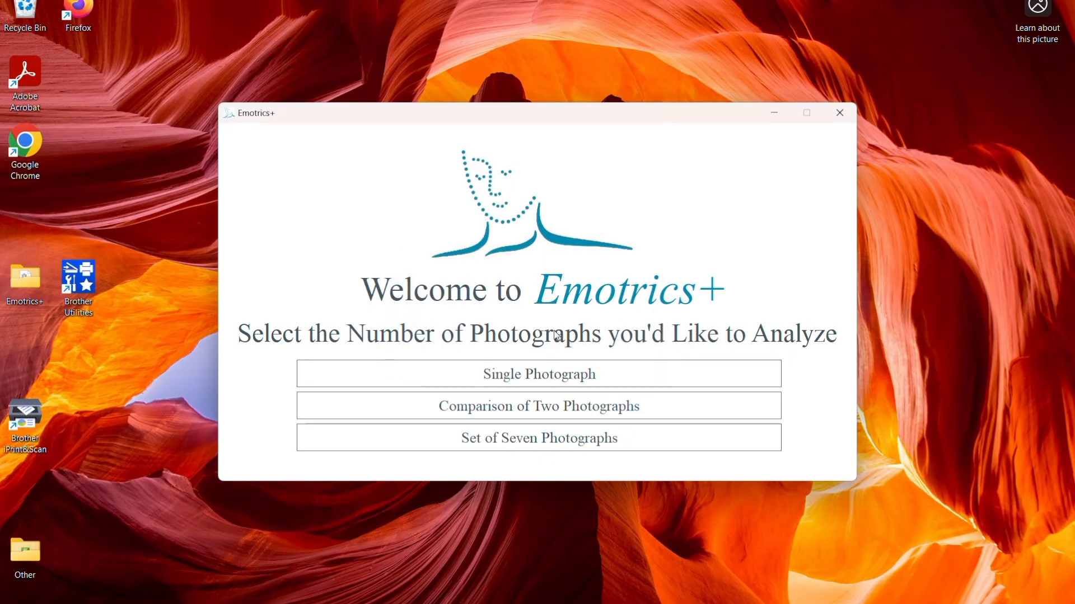
# Switch to File Explorer and open the Screenshots folder to inspect the saved rest and smile files.
pyautogui.click(548, 602)
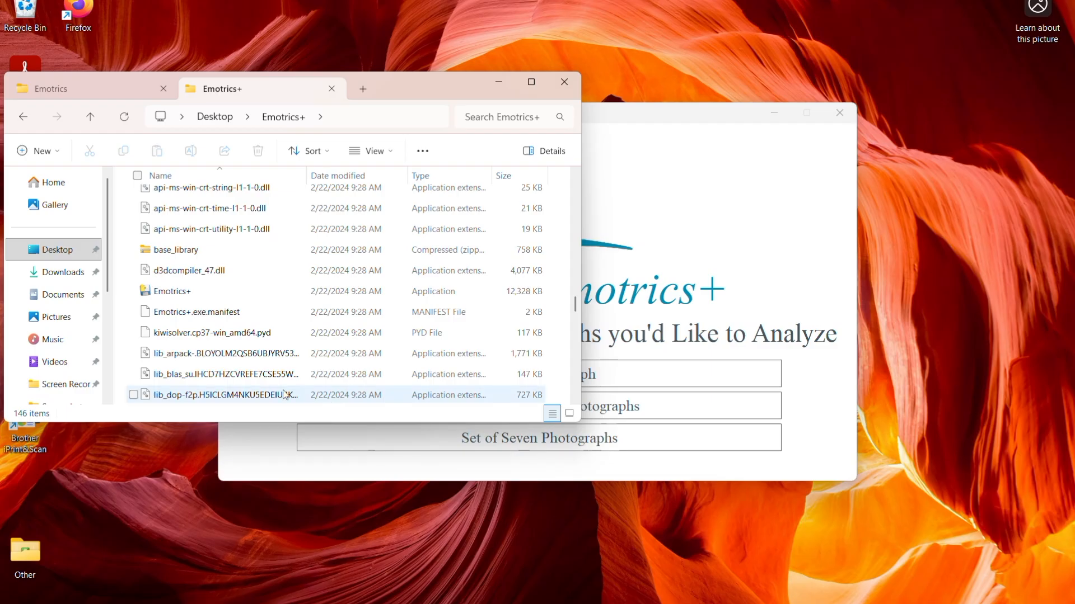
pyautogui.scroll(-2, 61, 383)
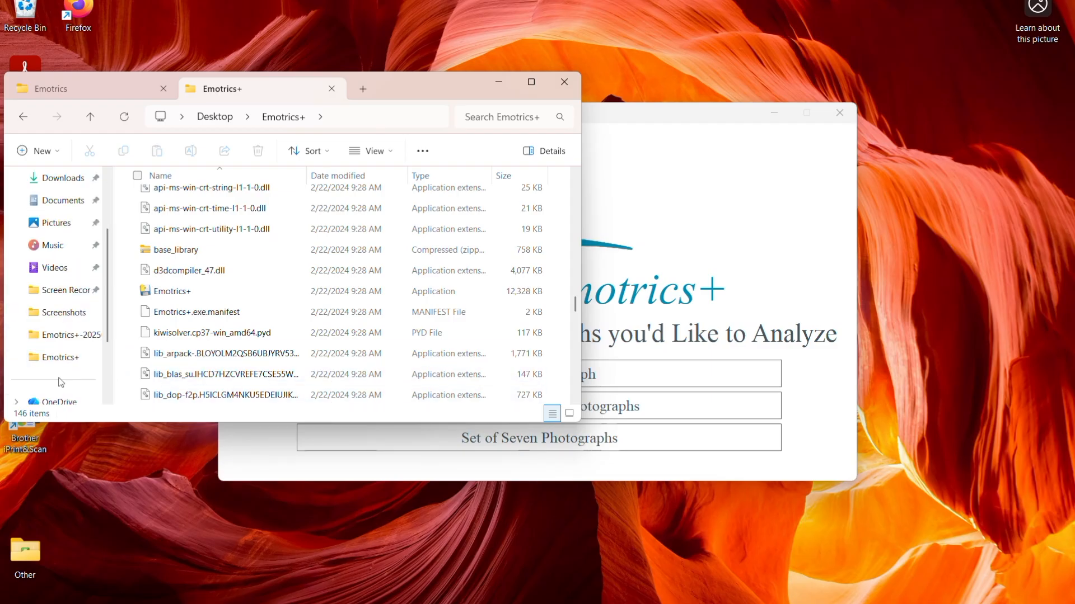
pyautogui.click(61, 315)
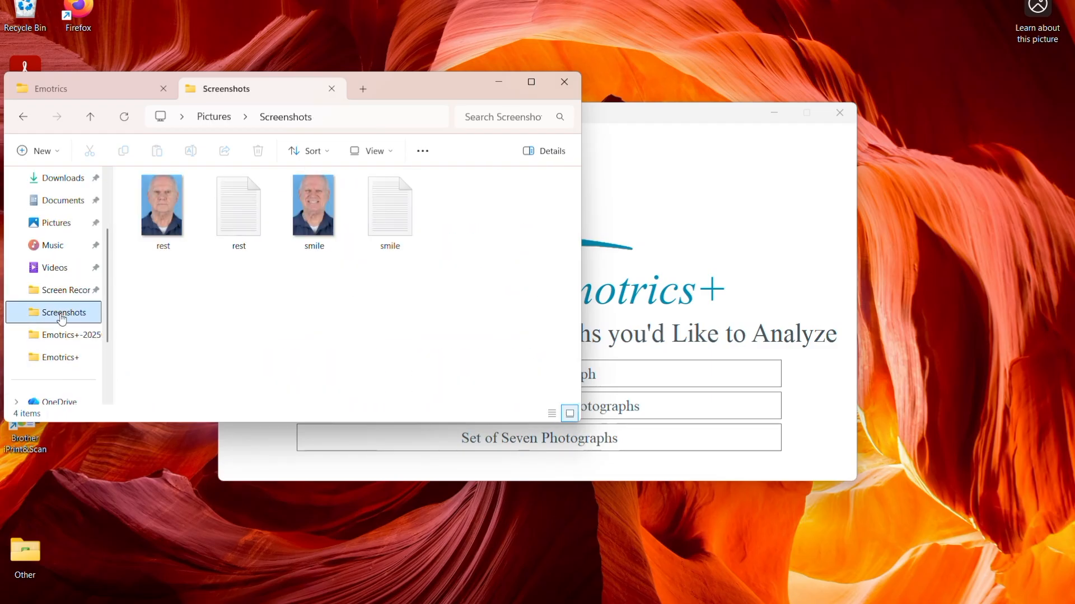